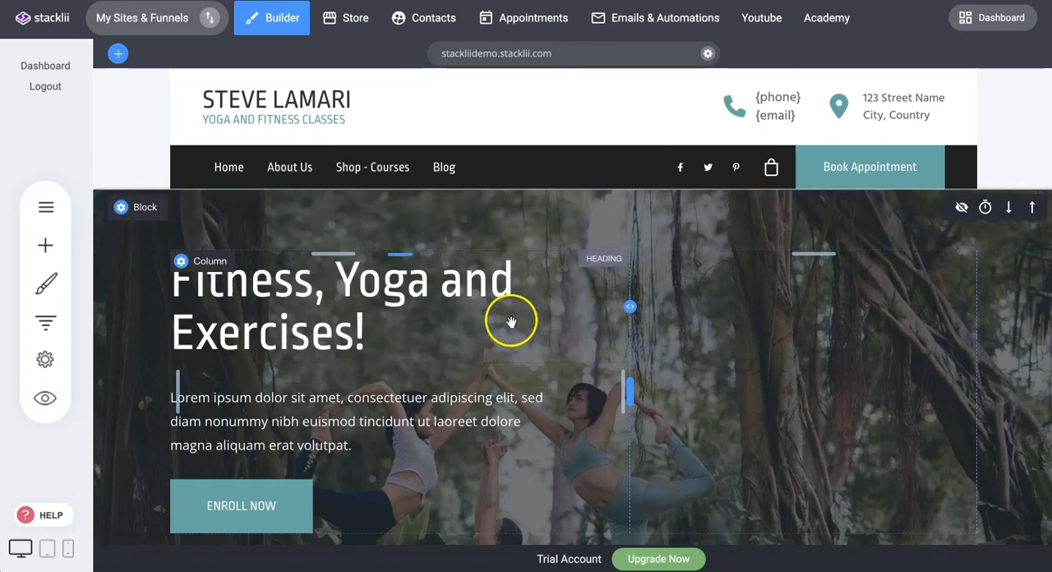
Try moving the "Fitness, Yoga and Exercises!" heading into the hero block's second column and discard the change.
drag(404, 256, 748, 313)
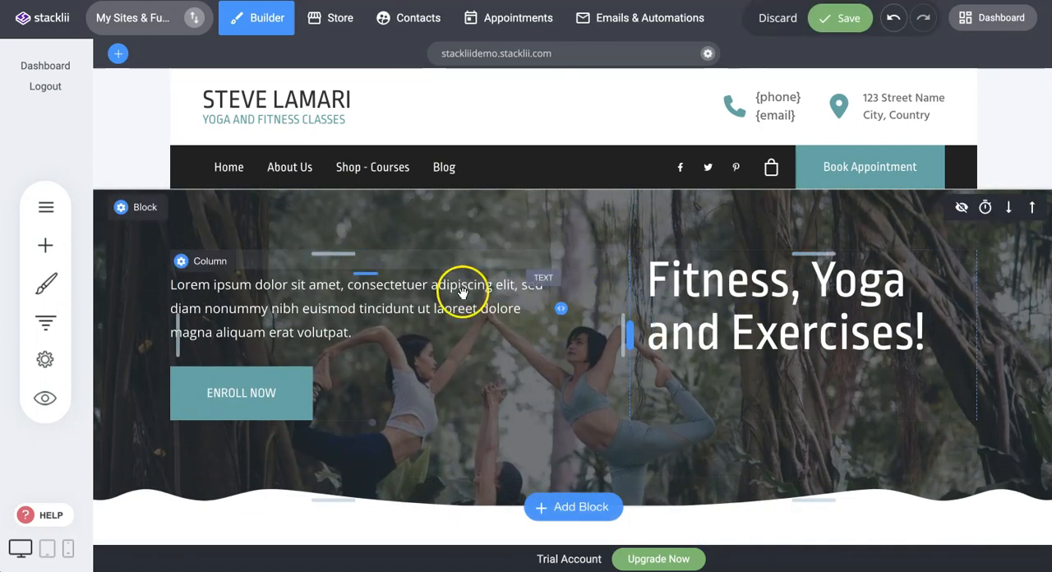
click(773, 18)
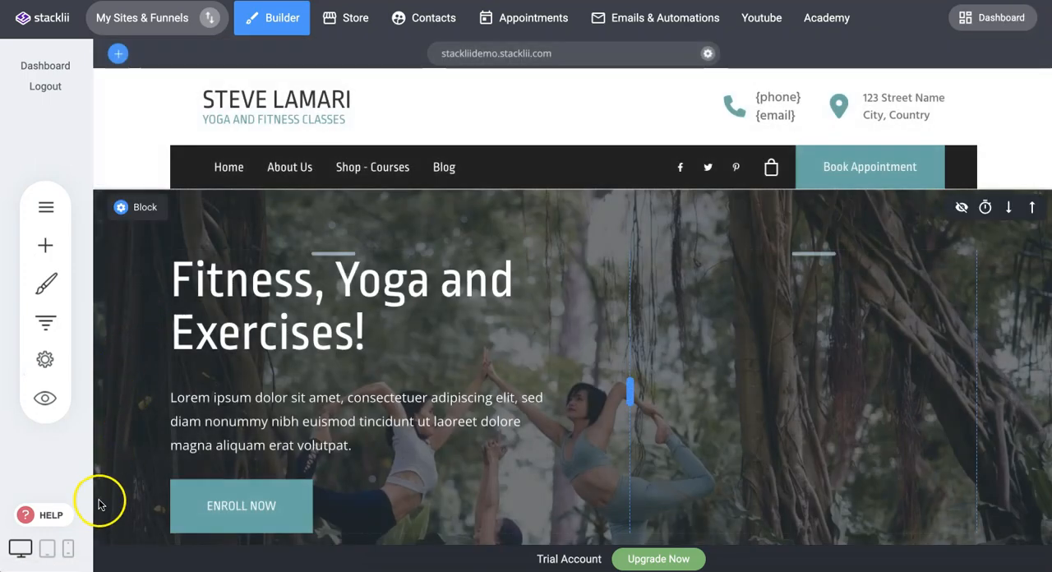
Switch the page to tablet view and review its layout down to the yoga benefits section.
click(47, 549)
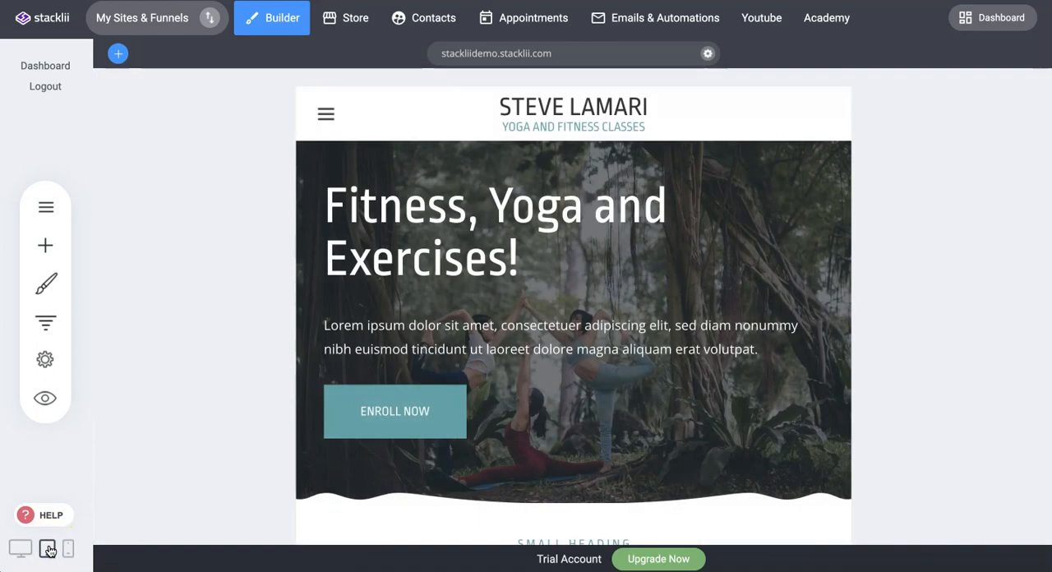
scroll(512, 324, down, 10)
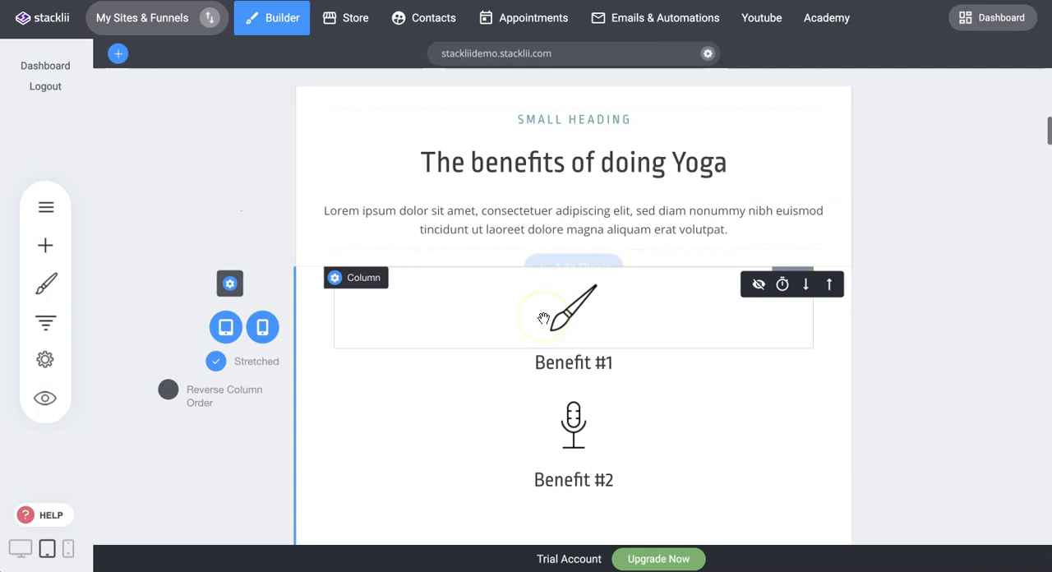
scroll(544, 318, up, 10)
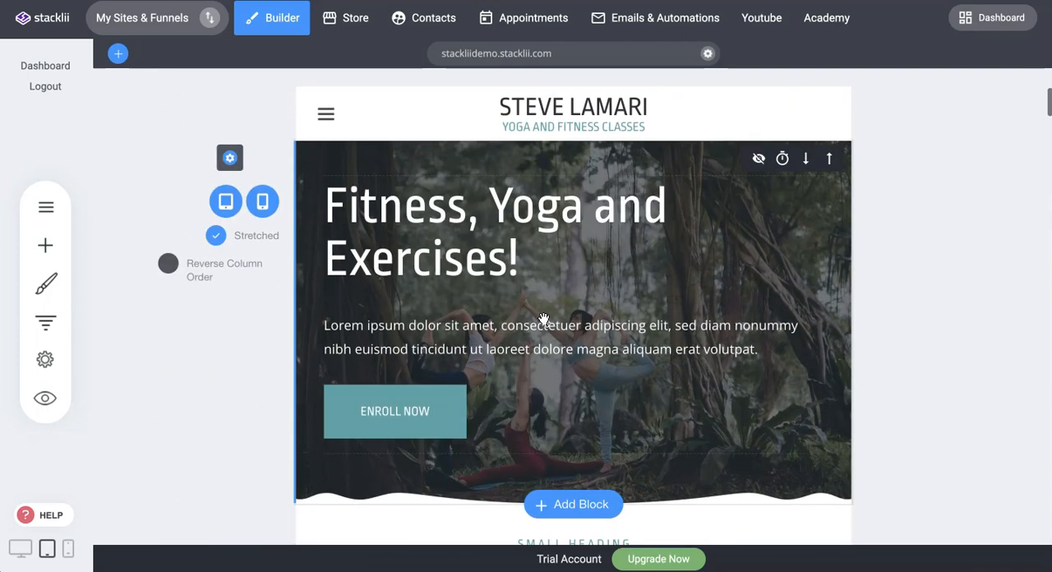
Switch the page to phone view and review the hero block and the yoga benefits section.
click(70, 551)
scroll(625, 216, down, 3)
scroll(608, 208, down, 8)
scroll(598, 206, up, 10)
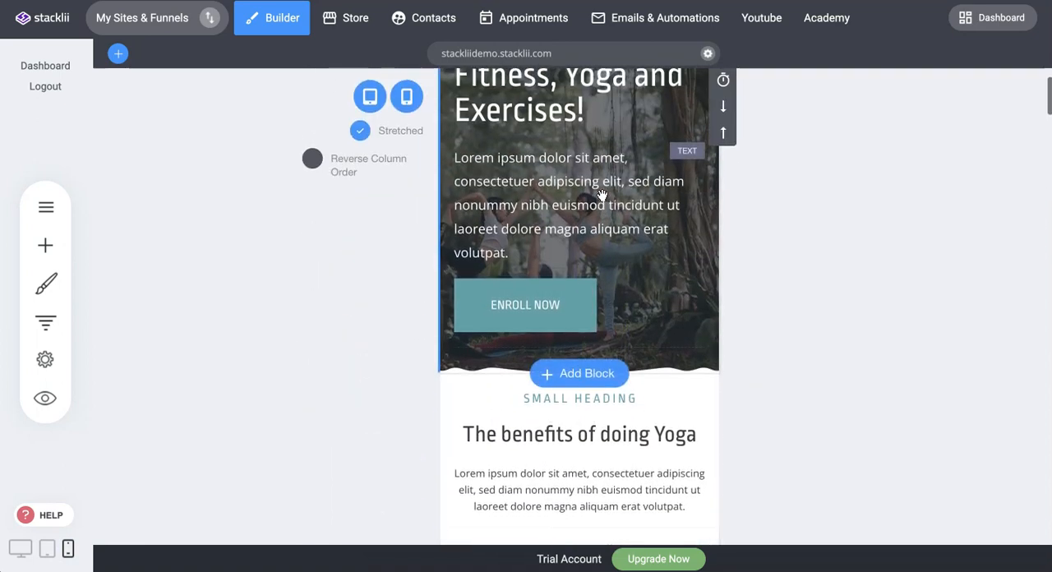
scroll(603, 196, up, 2)
scroll(590, 200, down, 10)
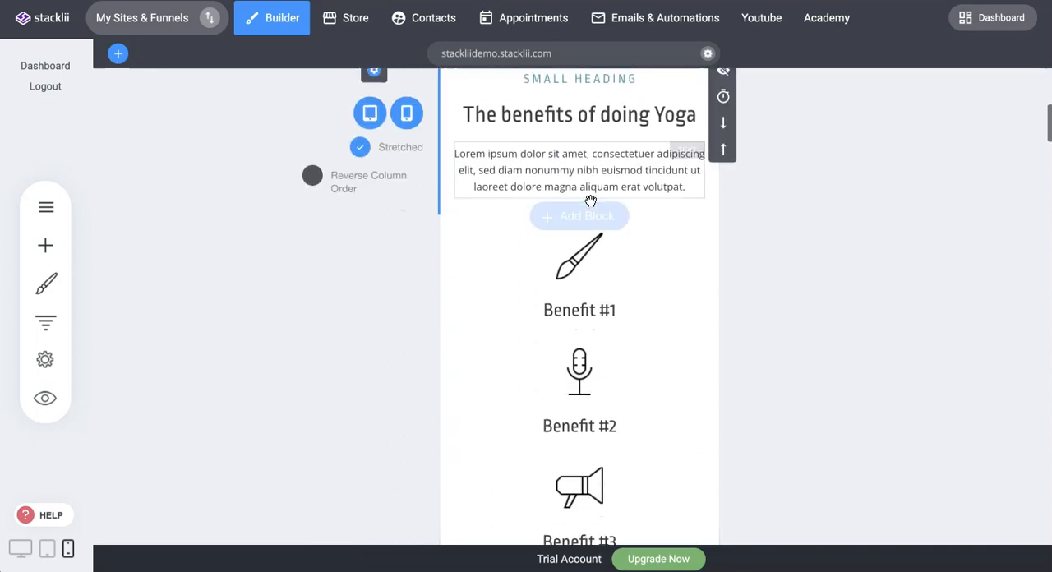
scroll(591, 202, up, 5)
scroll(591, 202, up, 5)
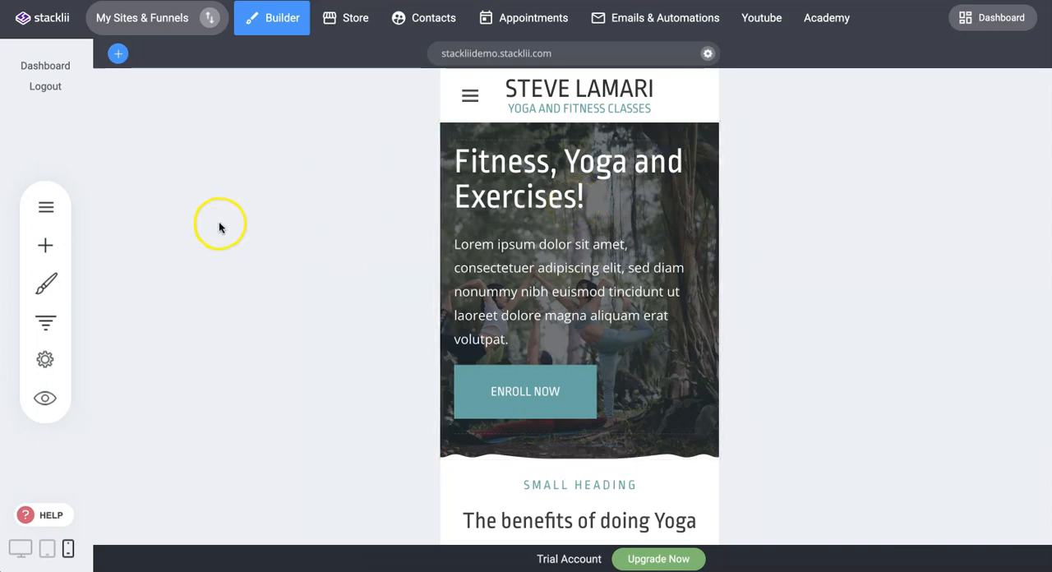
Try a 34px phone font size for Heading 1 in the global text styling, then cancel the styling changes.
click(548, 172)
key(BackSpace)
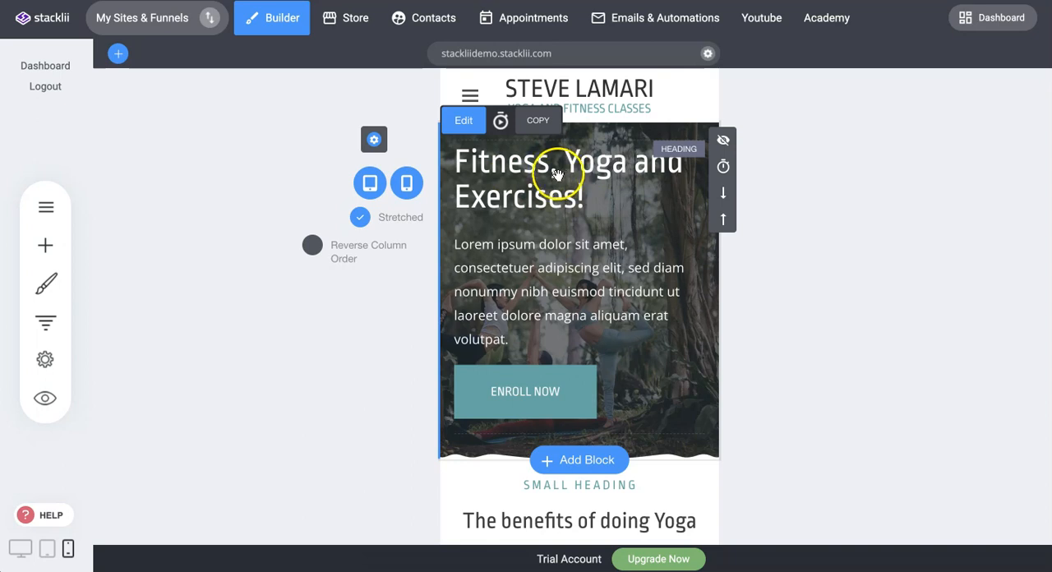
click(46, 284)
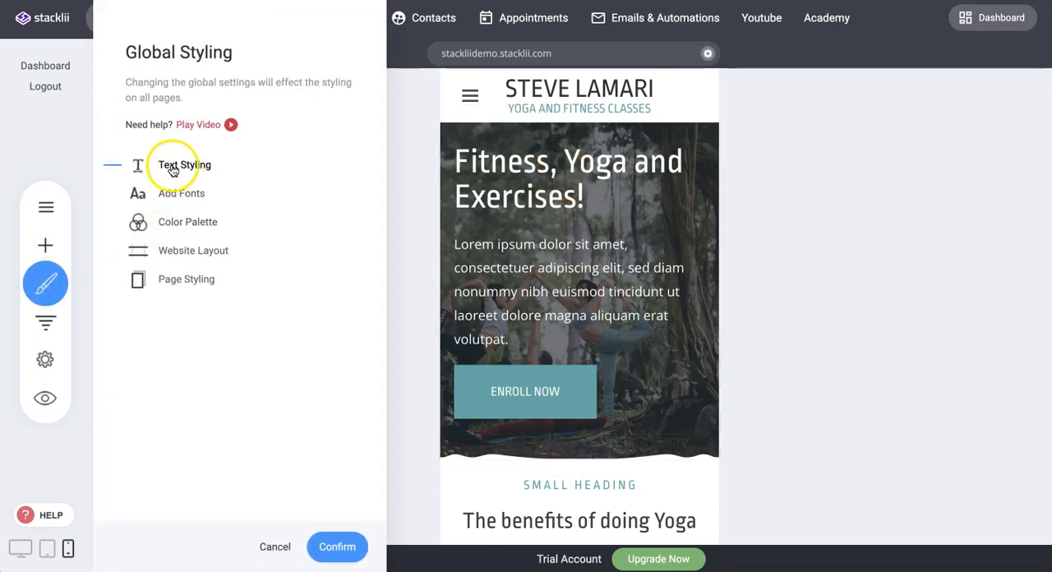
click(176, 166)
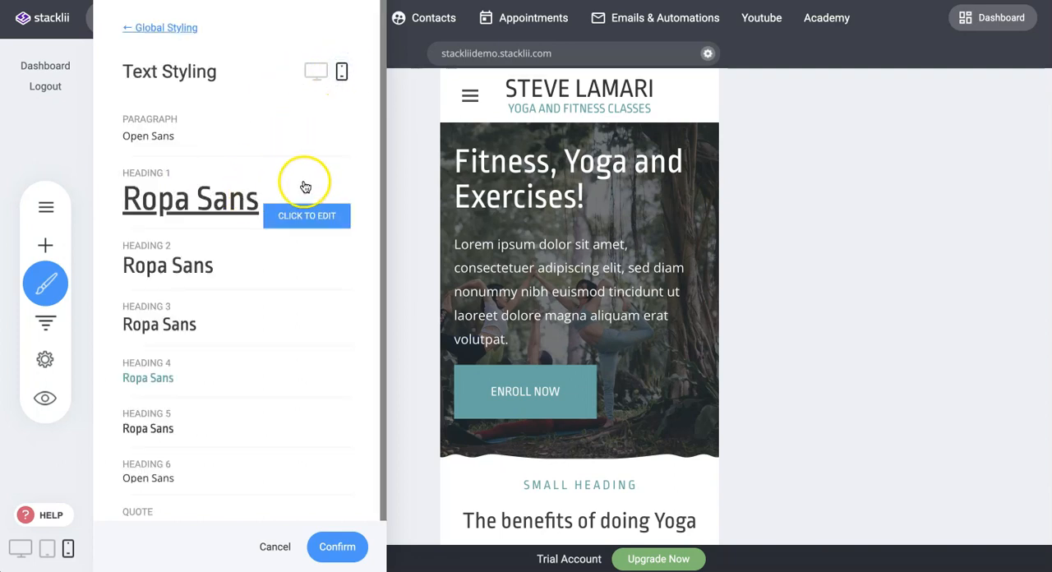
click(301, 216)
drag(519, 139, 896, 152)
drag(894, 227, 880, 231)
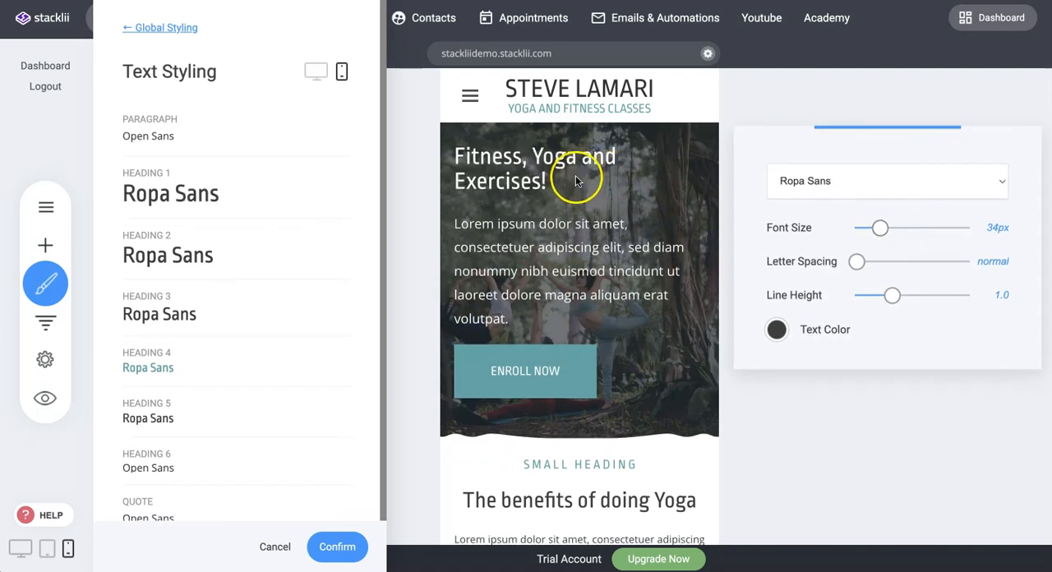
drag(880, 229, 892, 228)
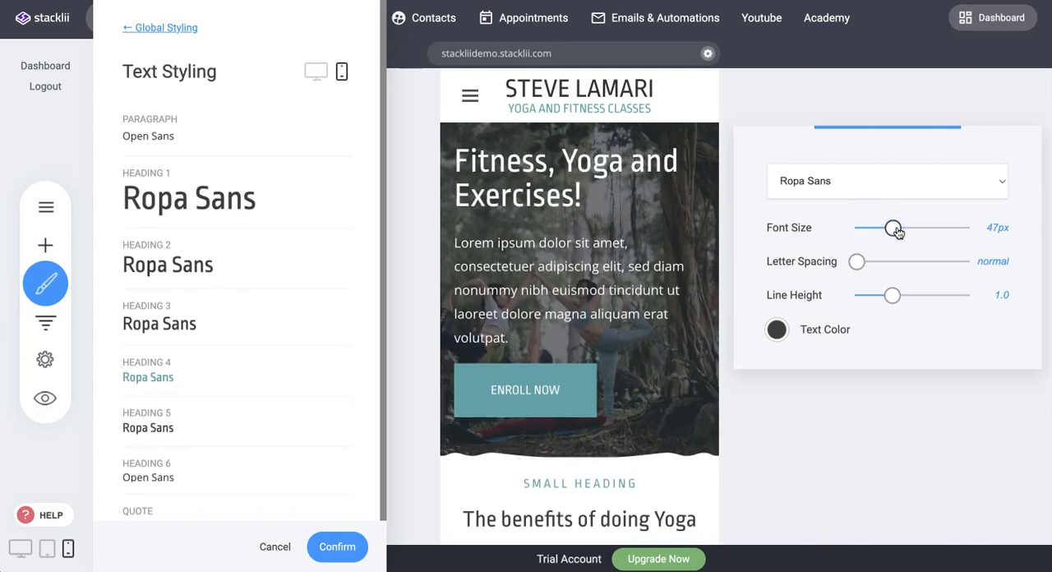
drag(897, 233, 899, 232)
click(319, 383)
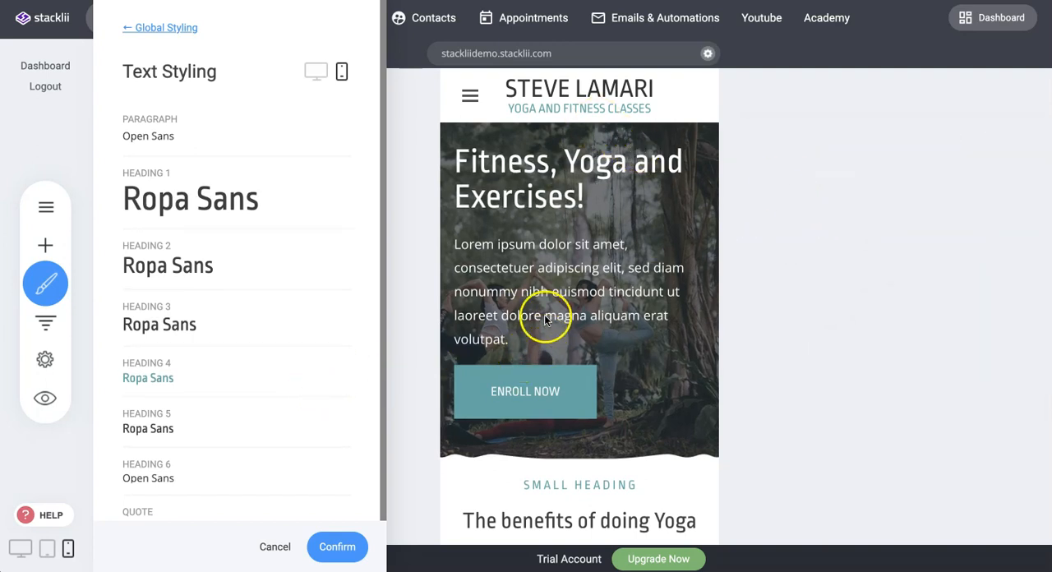
click(279, 549)
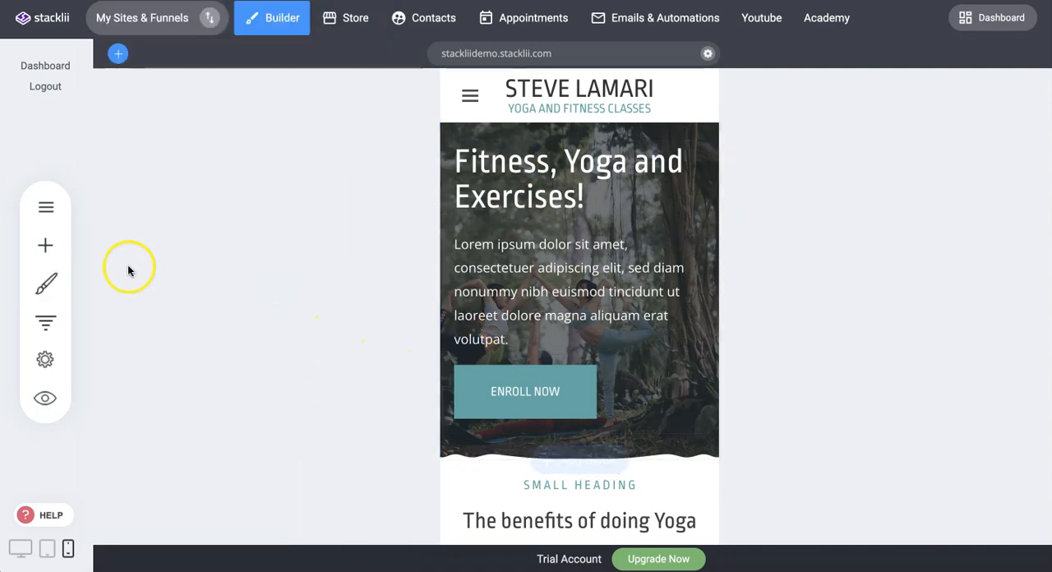
Add a Spacer widget below the ENROLL NOW button in the phone layout's hero block.
click(45, 245)
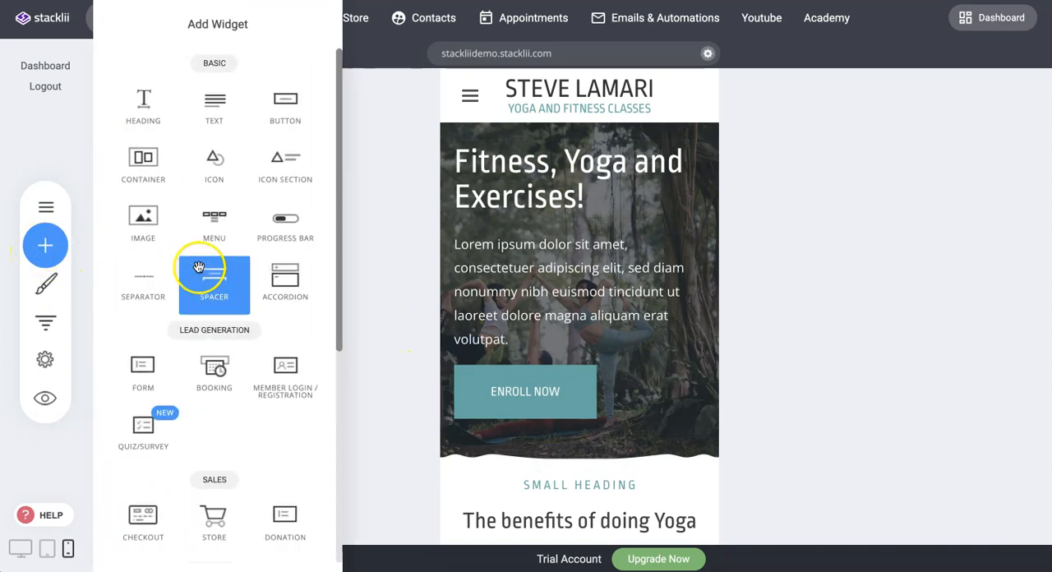
drag(214, 282, 578, 411)
scroll(579, 423, down, 1)
click(772, 245)
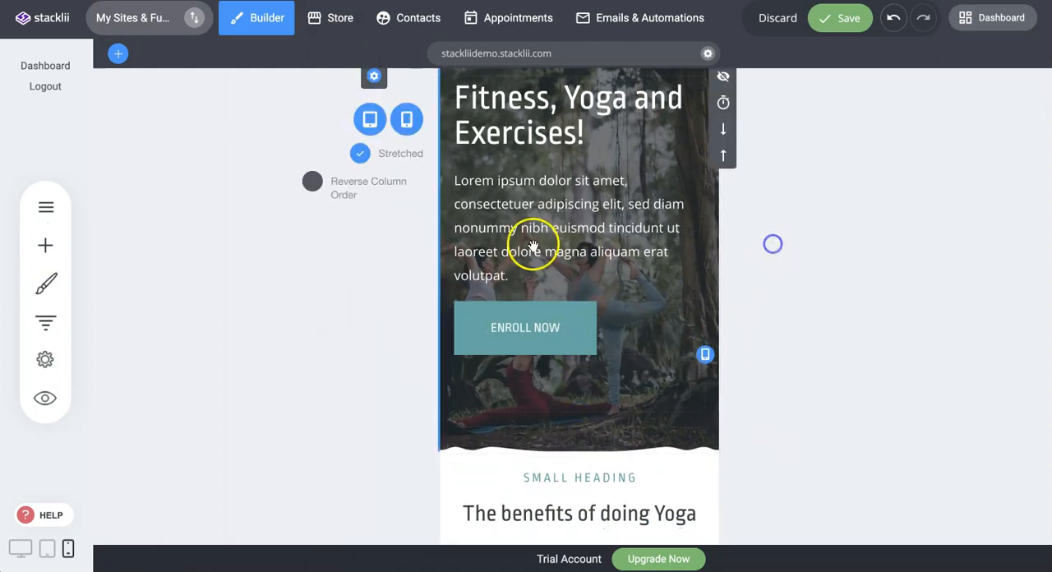
Add a second Spacer between the hero paragraph and the ENROLL NOW button, reduce its height, and discard all the spacer changes.
click(46, 245)
drag(211, 276, 529, 298)
drag(579, 363, 577, 326)
click(754, 251)
scroll(815, 235, down, 1)
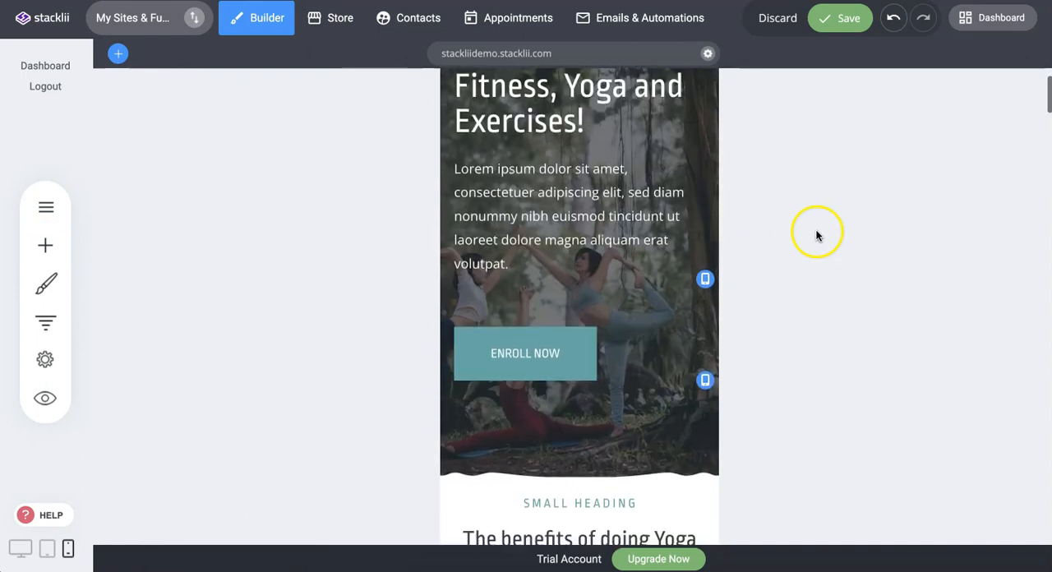
click(780, 20)
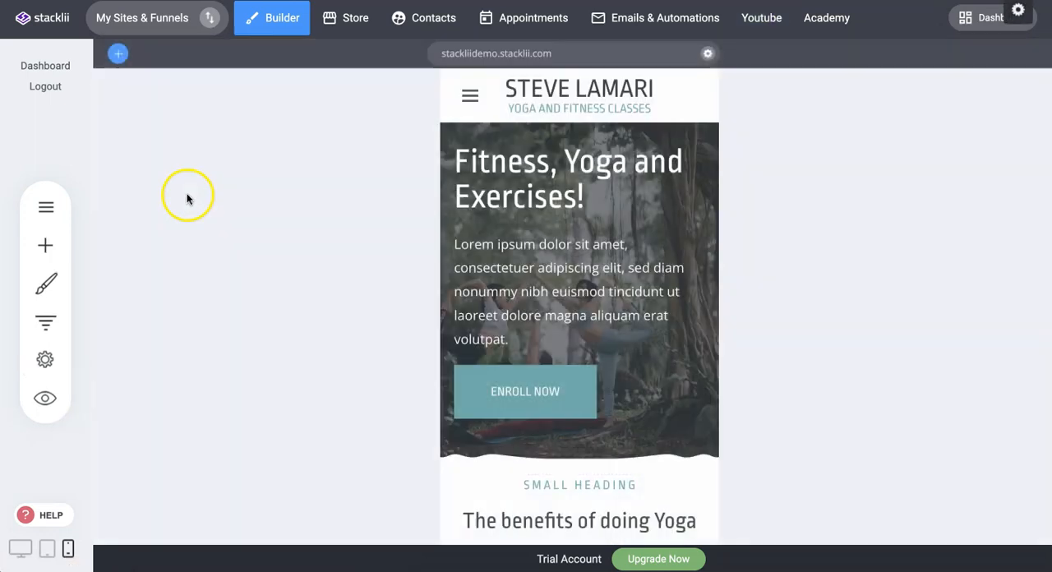
Add a phone-only Spacer above the ENROLL NOW button and delete it again.
click(41, 251)
drag(211, 299, 558, 346)
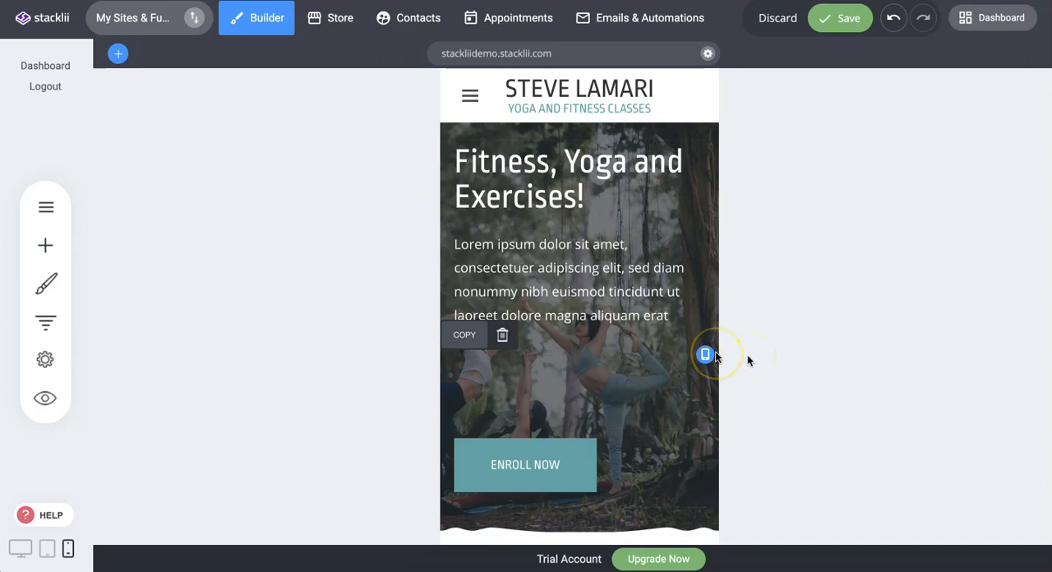
click(503, 339)
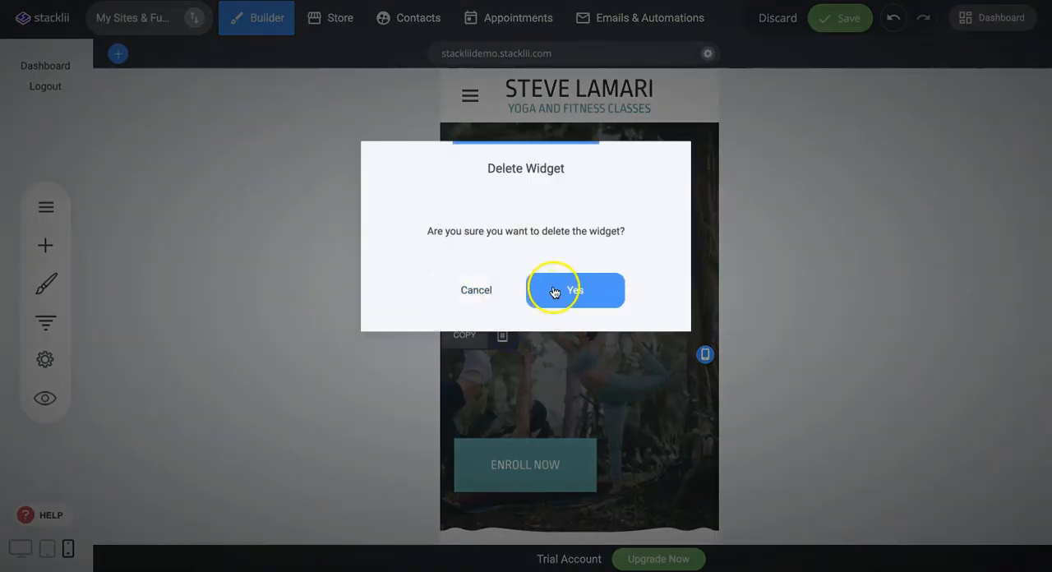
click(553, 292)
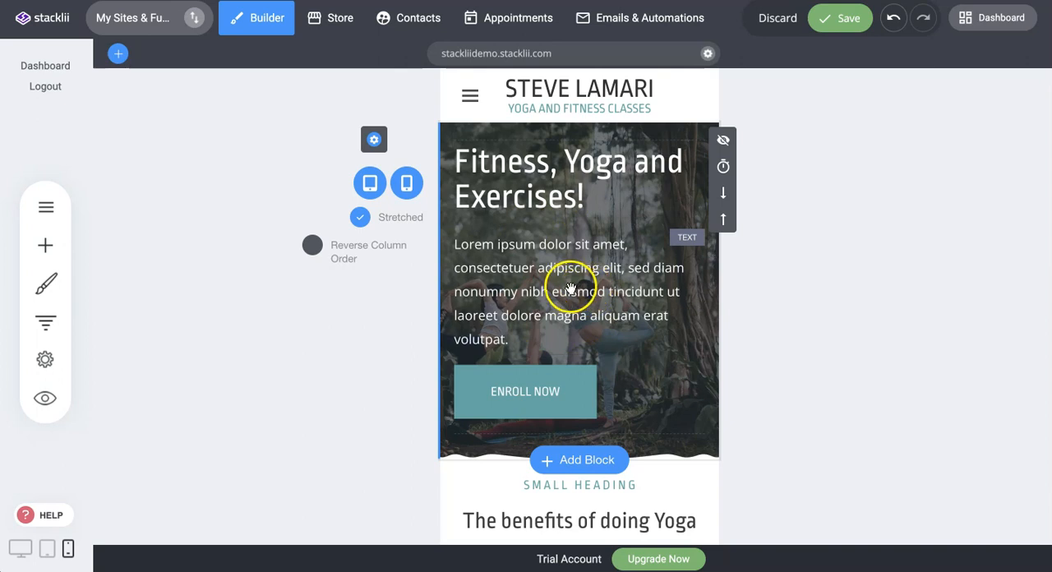
Give the hero heading a teal text background in phone view, save the page, and check the heading in desktop view.
click(553, 197)
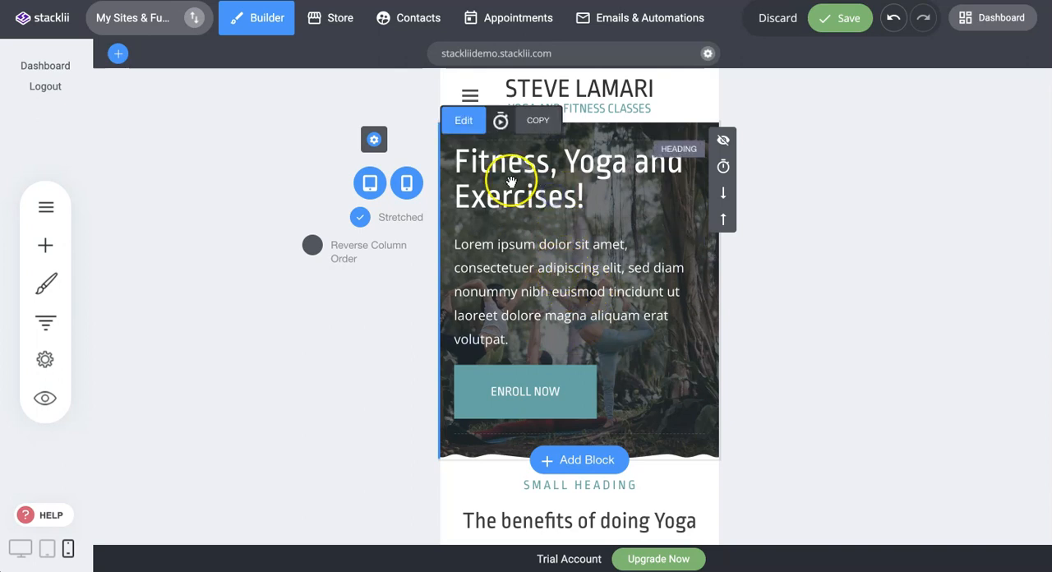
click(556, 306)
click(570, 187)
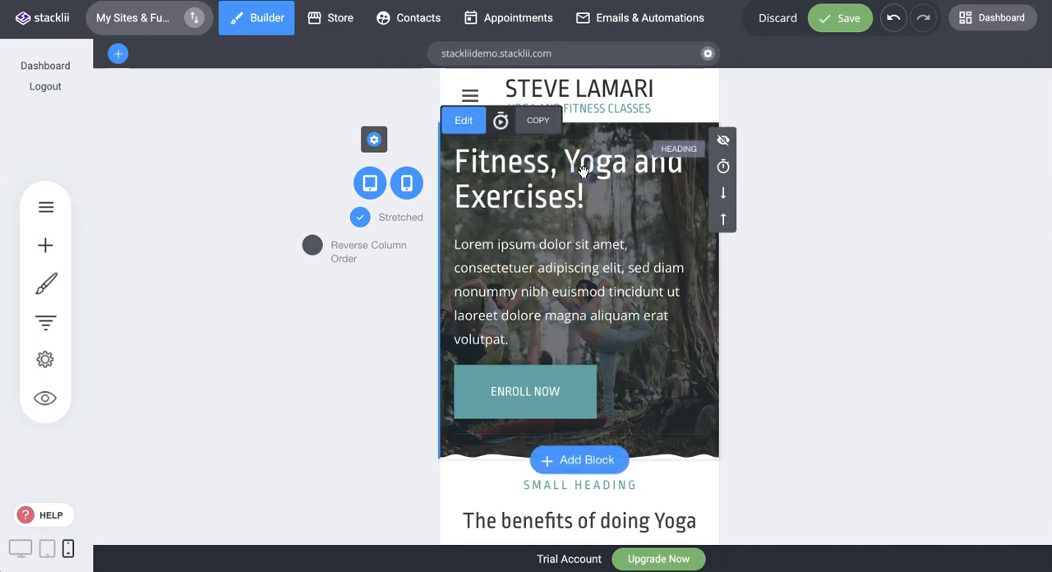
click(511, 188)
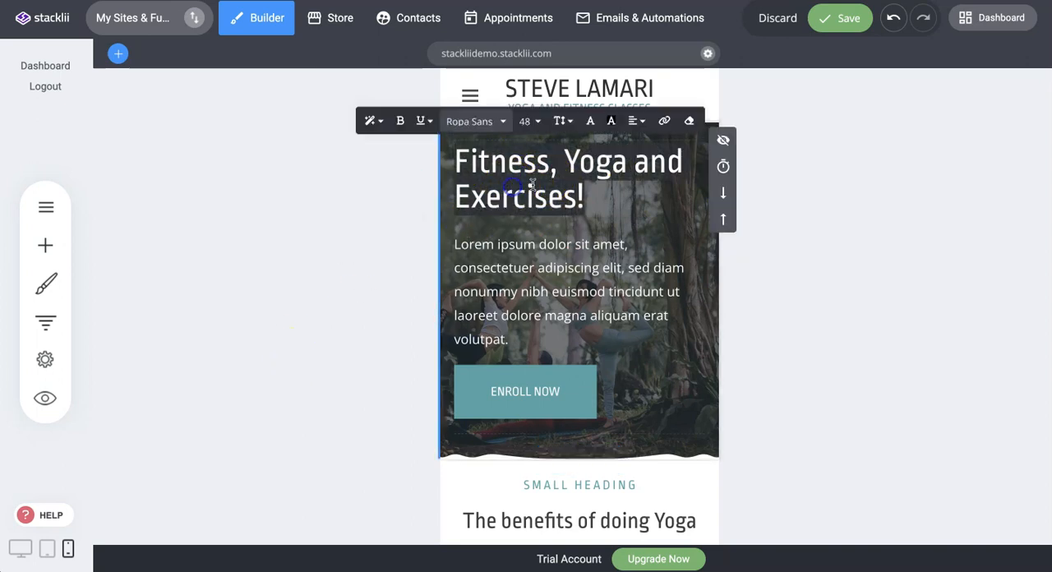
click(610, 121)
click(685, 342)
click(300, 282)
click(853, 18)
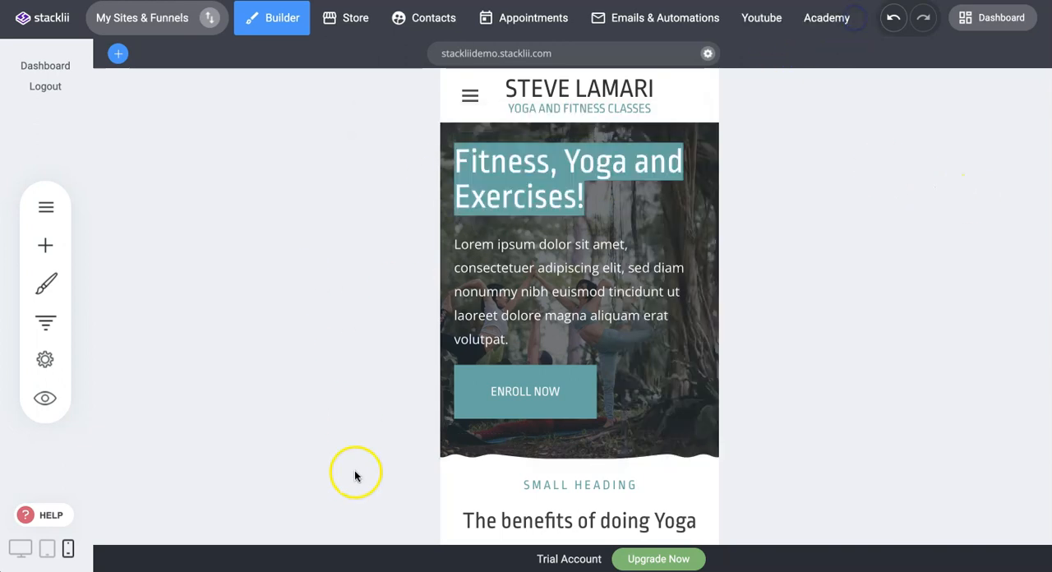
click(21, 548)
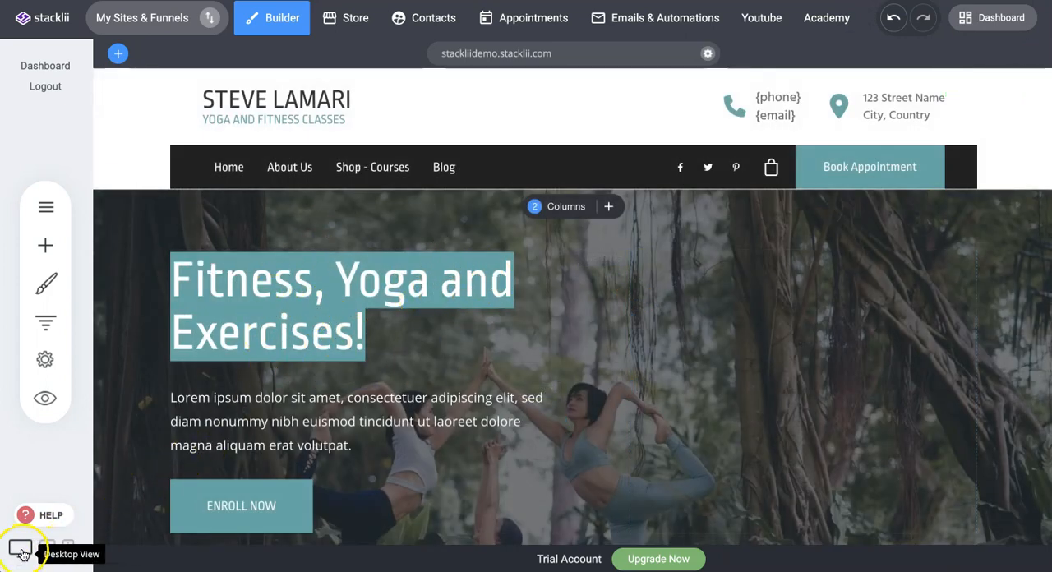
Return to phone view, set the hero heading's text background to transparent, and save the page.
click(68, 548)
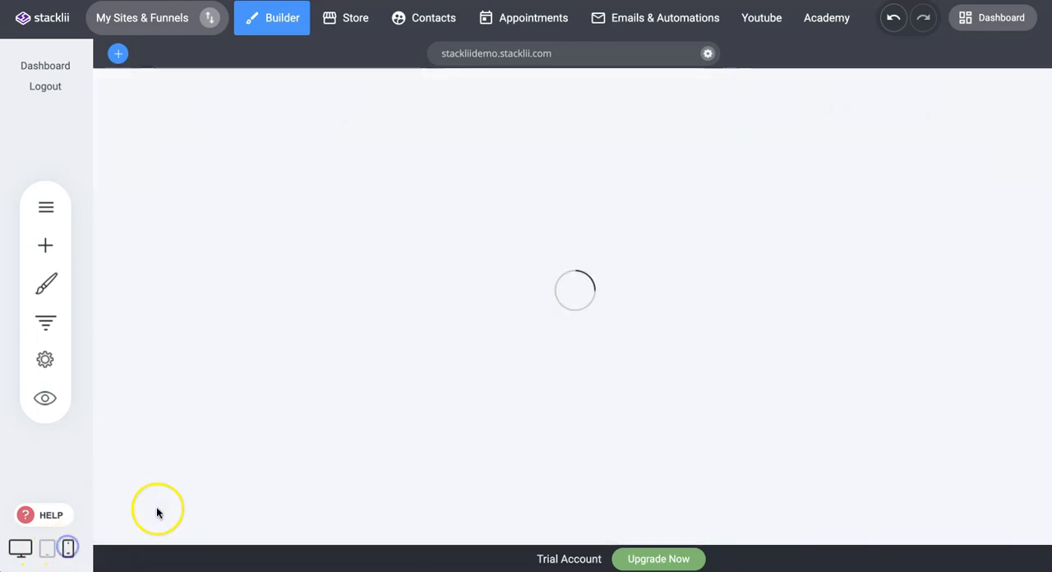
click(568, 166)
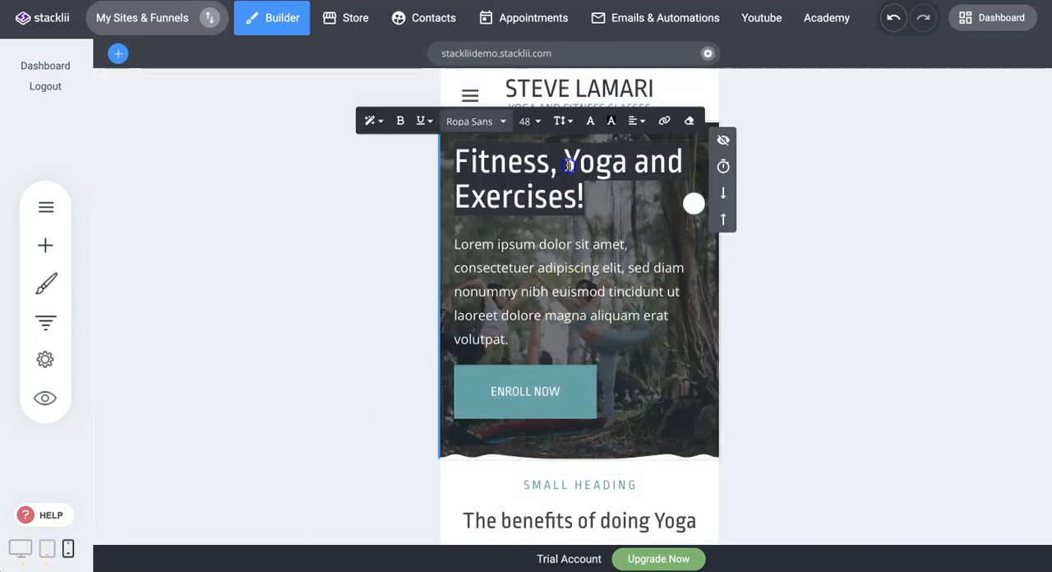
click(611, 121)
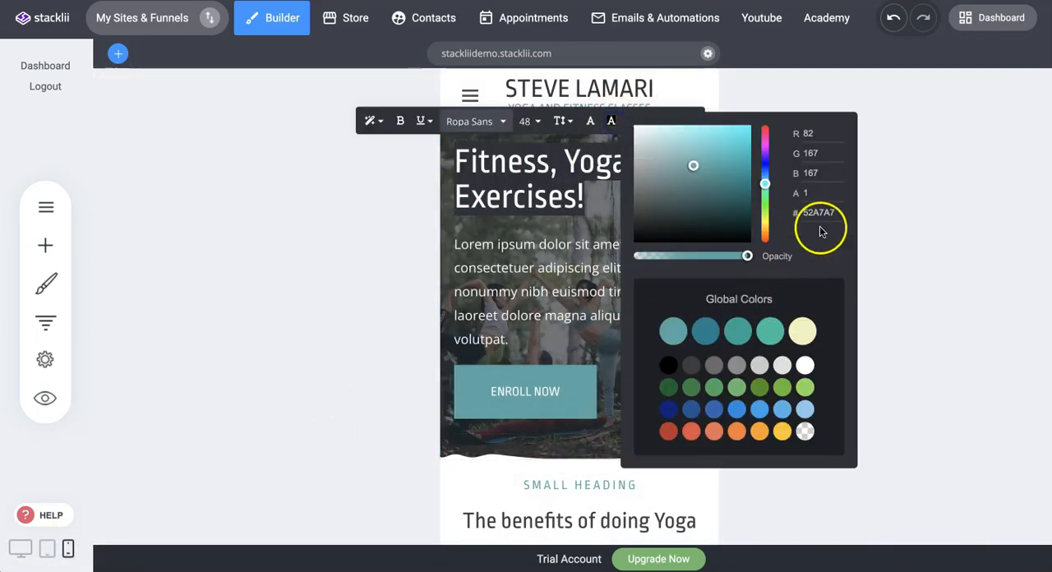
drag(715, 256, 652, 256)
click(805, 430)
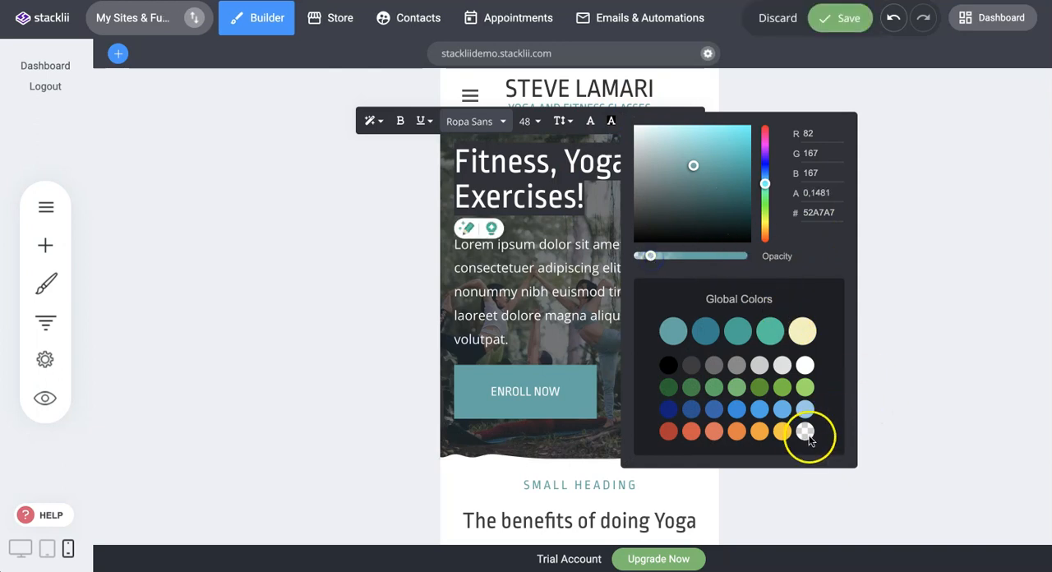
click(934, 186)
click(843, 18)
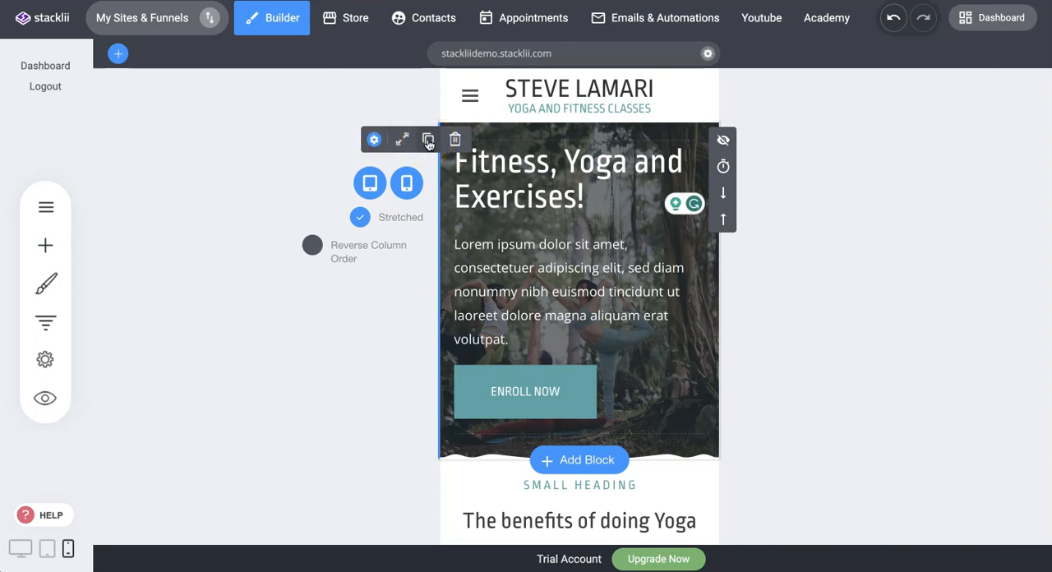
Copy the hero block and hide the original block on tablets and phones.
drag(87, 92, 489, 148)
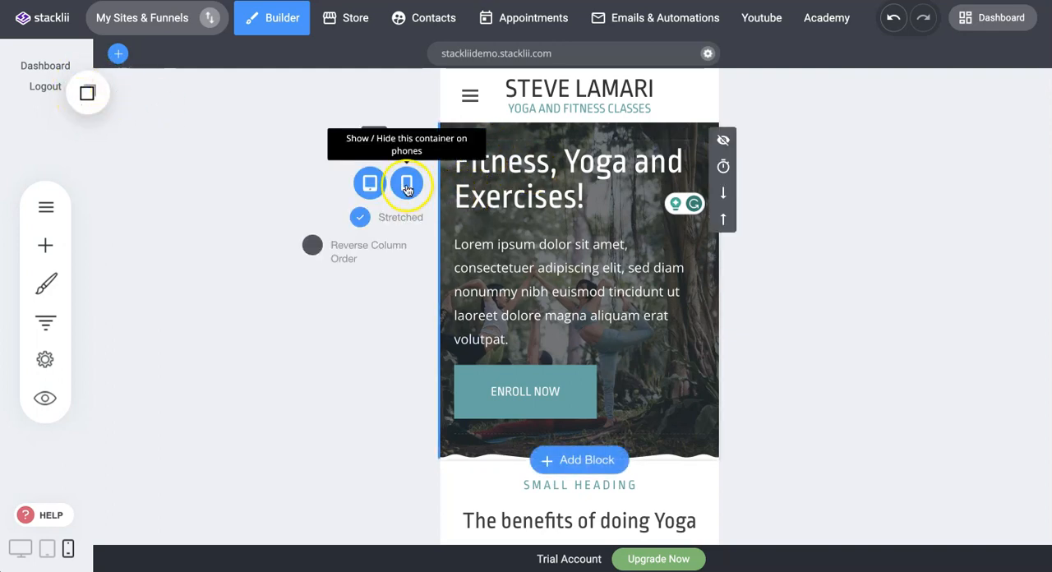
click(370, 182)
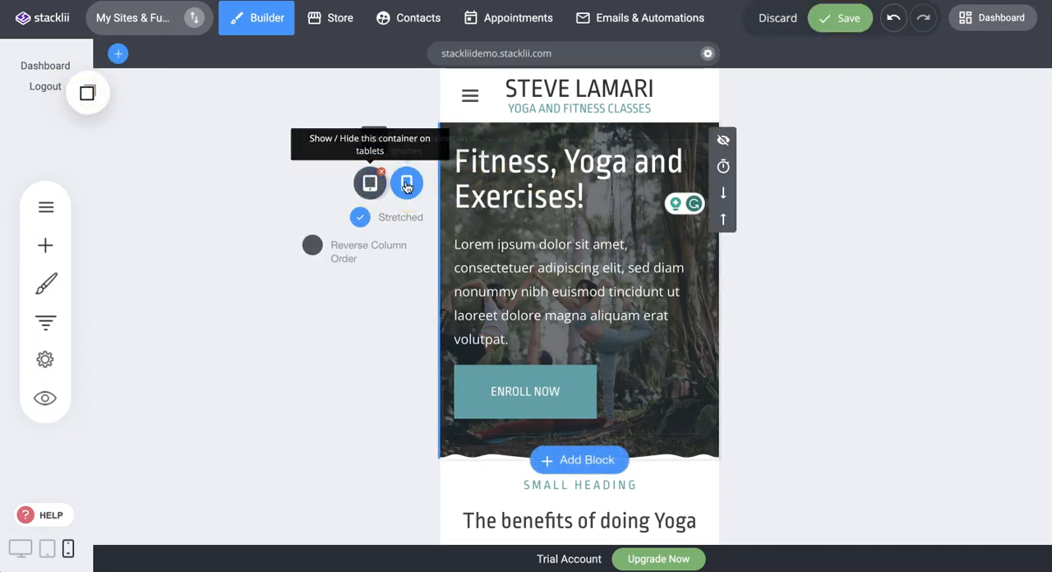
click(406, 184)
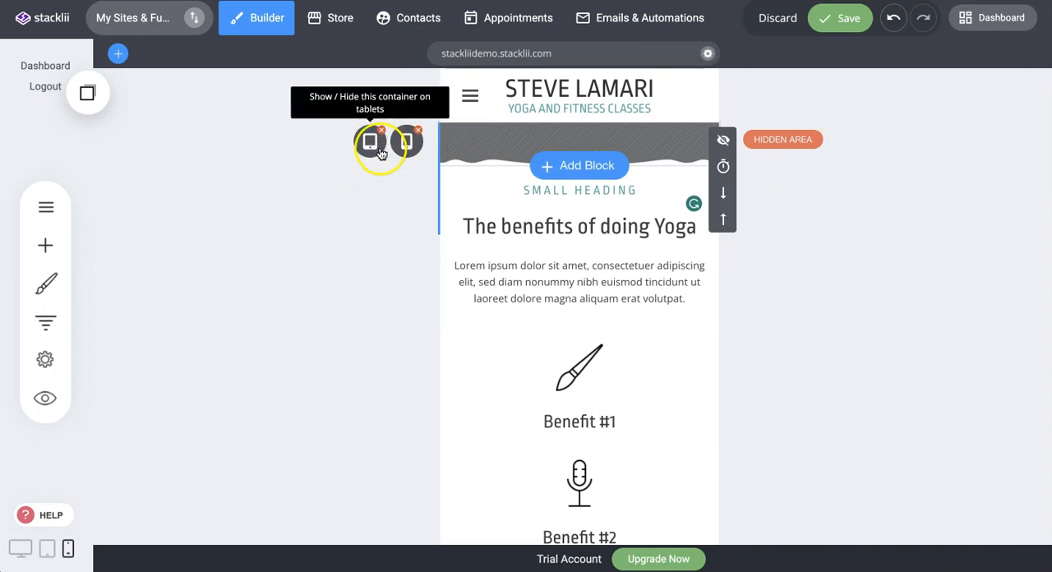
Save the page, check the original hero block in desktop view, and return to phone view.
click(844, 18)
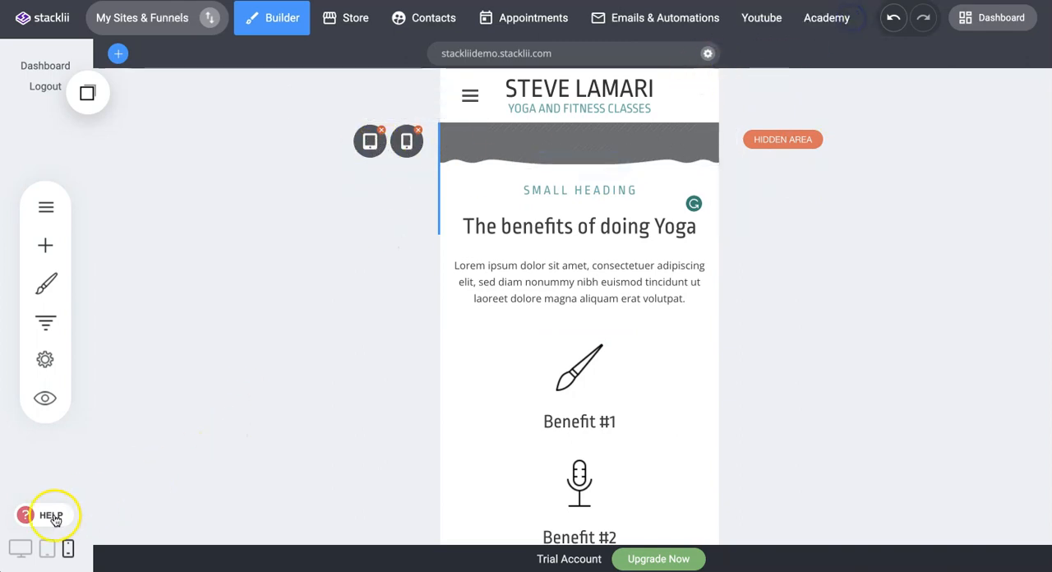
click(16, 552)
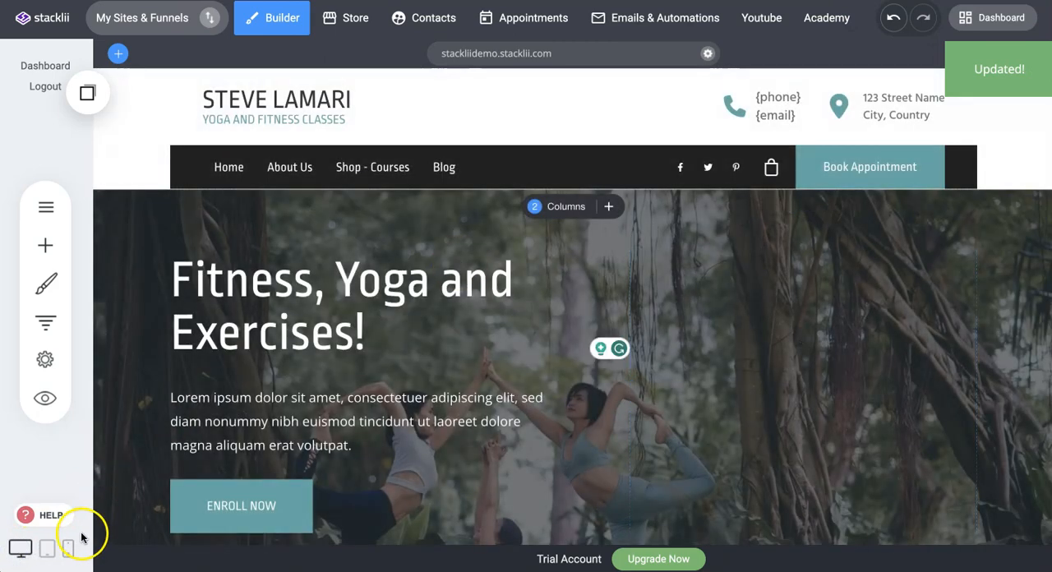
click(67, 552)
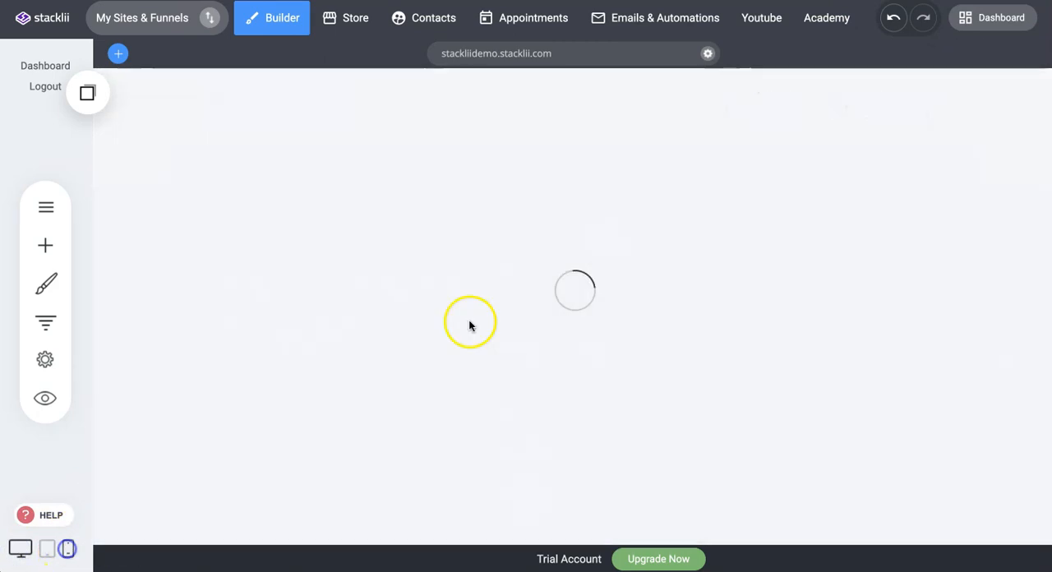
Insert the copied hero container below the hidden original block and center its heading text.
click(87, 91)
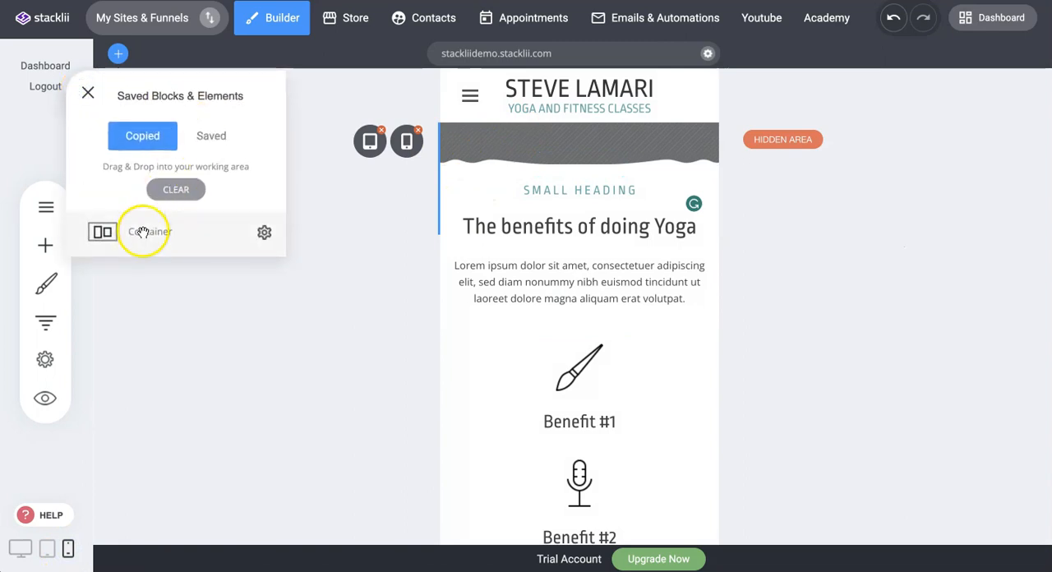
drag(140, 235, 547, 145)
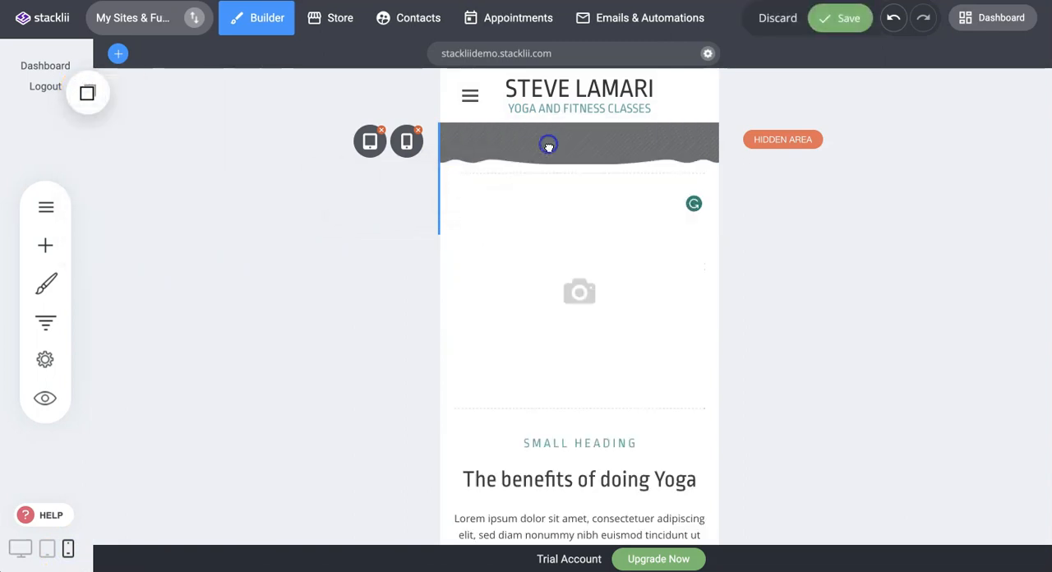
click(566, 224)
text(,)
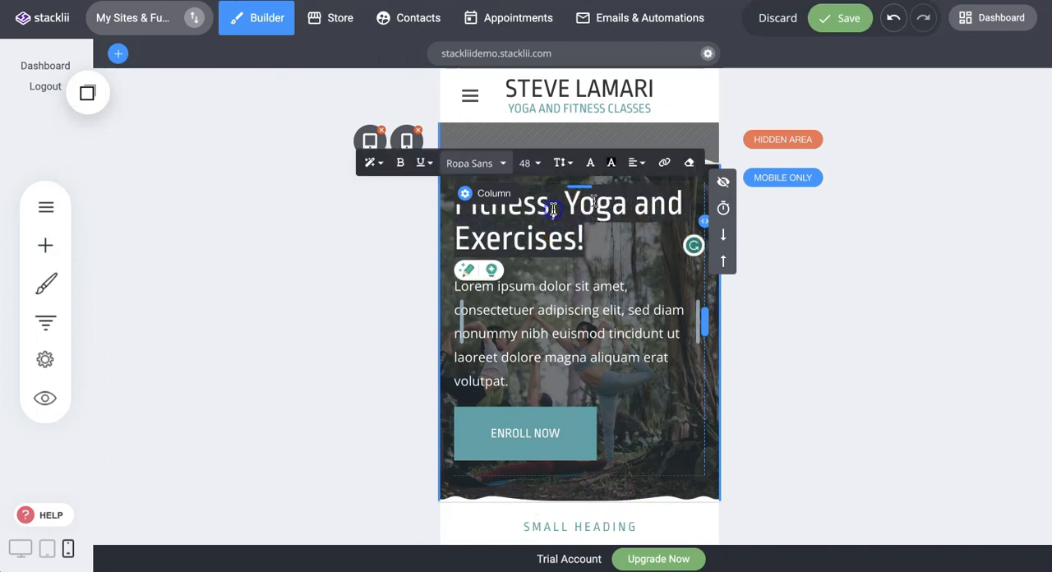
click(637, 162)
click(662, 193)
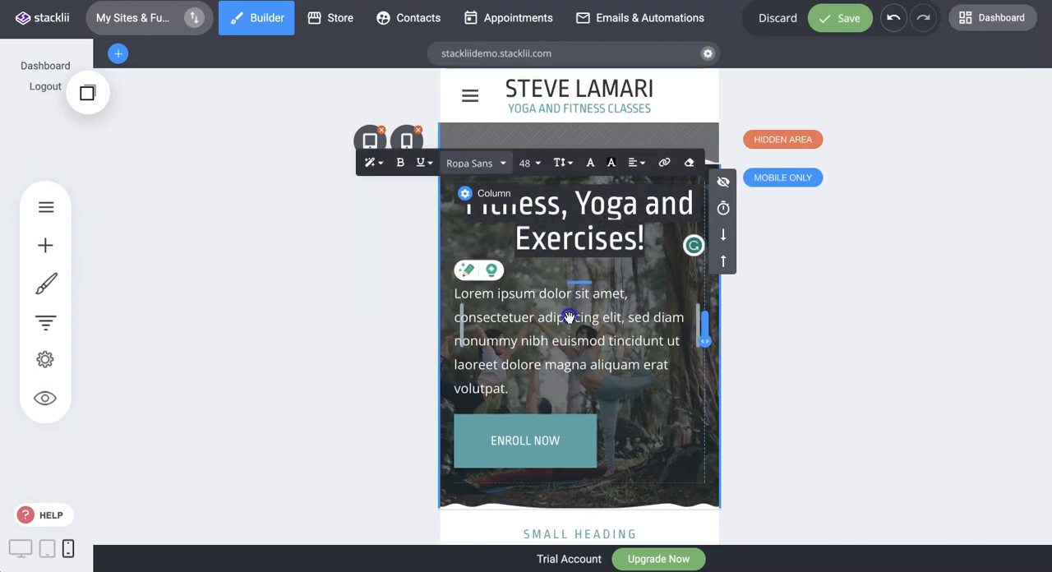
Center the paragraph text and the ENROLL NOW button in the mobile-only hero block.
click(565, 319)
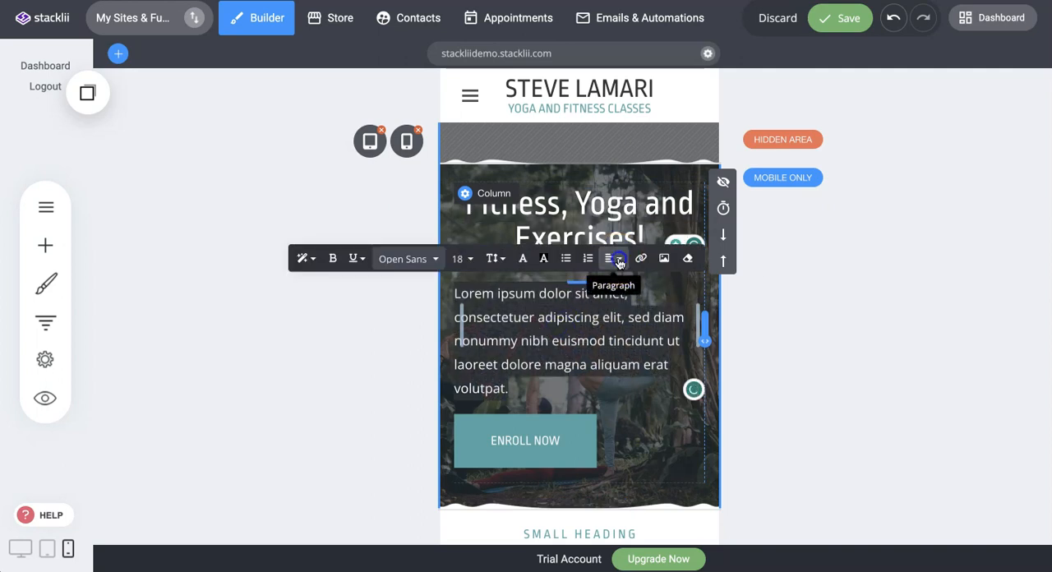
click(611, 258)
click(647, 290)
click(606, 432)
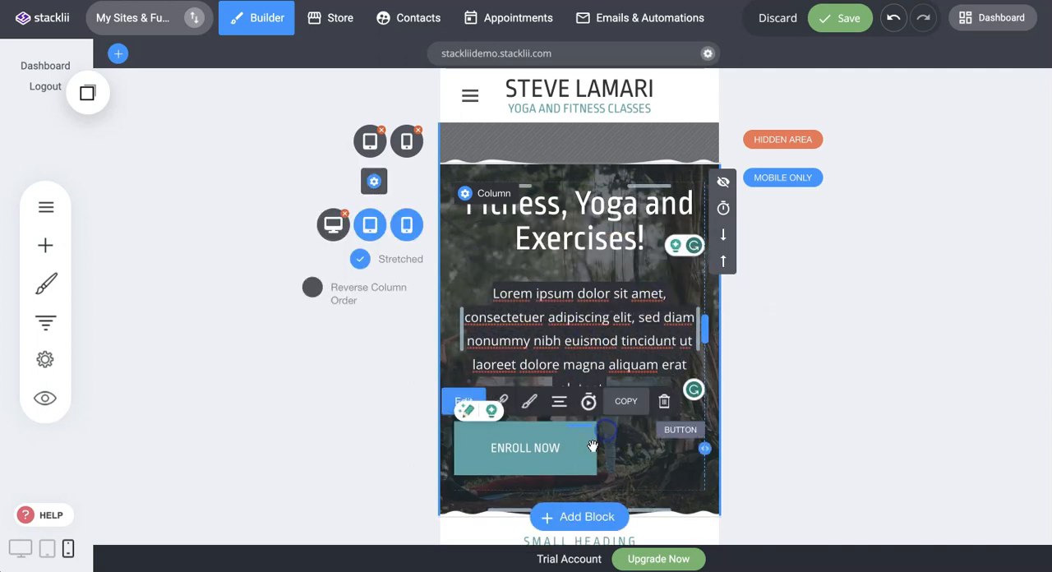
click(558, 402)
click(562, 317)
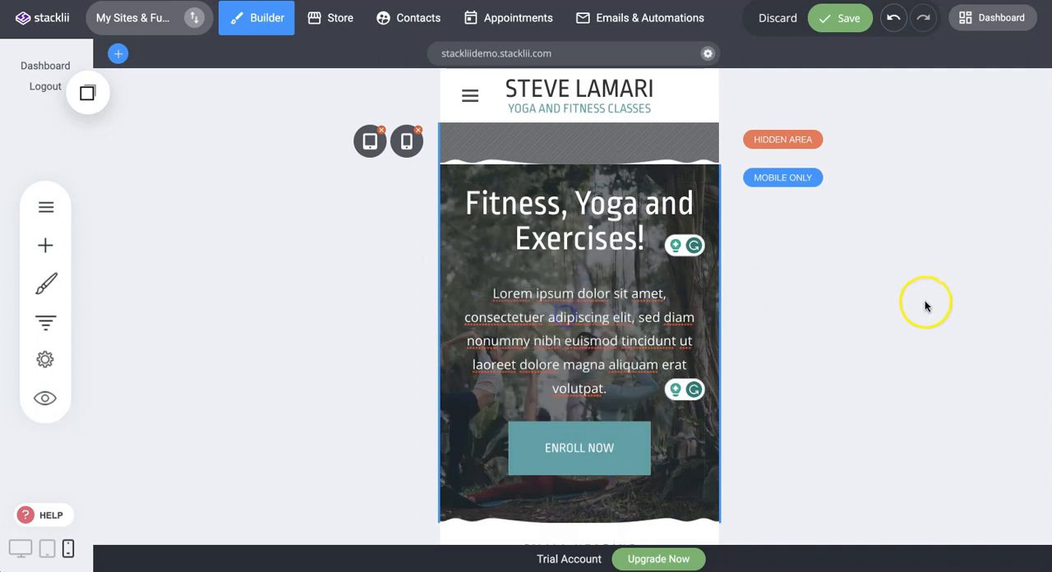
In the mobile-only hero, increase the spacing above the paragraph to 28 px, above the button to about 26 px, and below the button.
scroll(924, 304, down, 1)
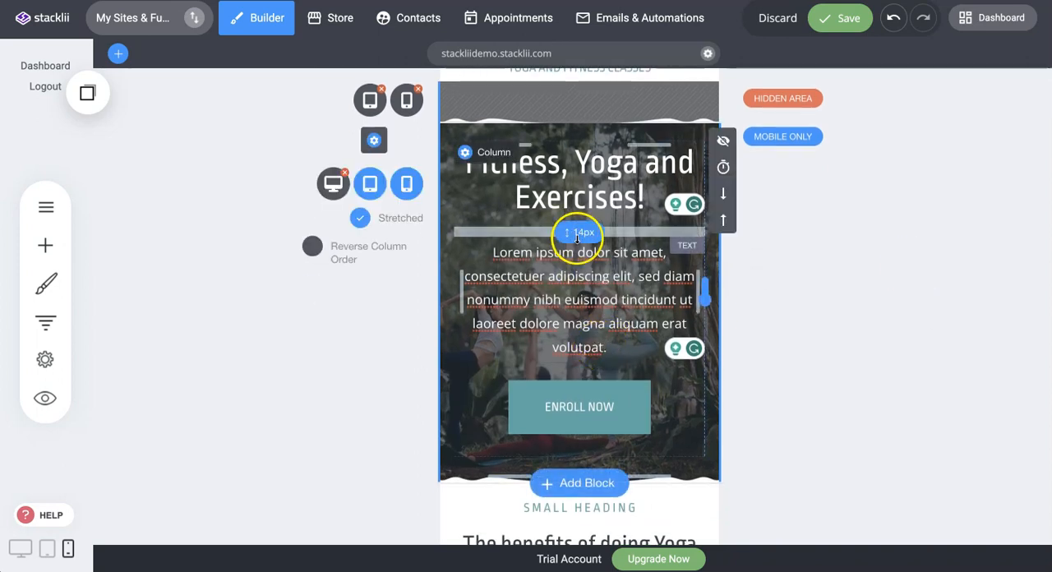
drag(580, 236, 581, 245)
drag(582, 382, 582, 392)
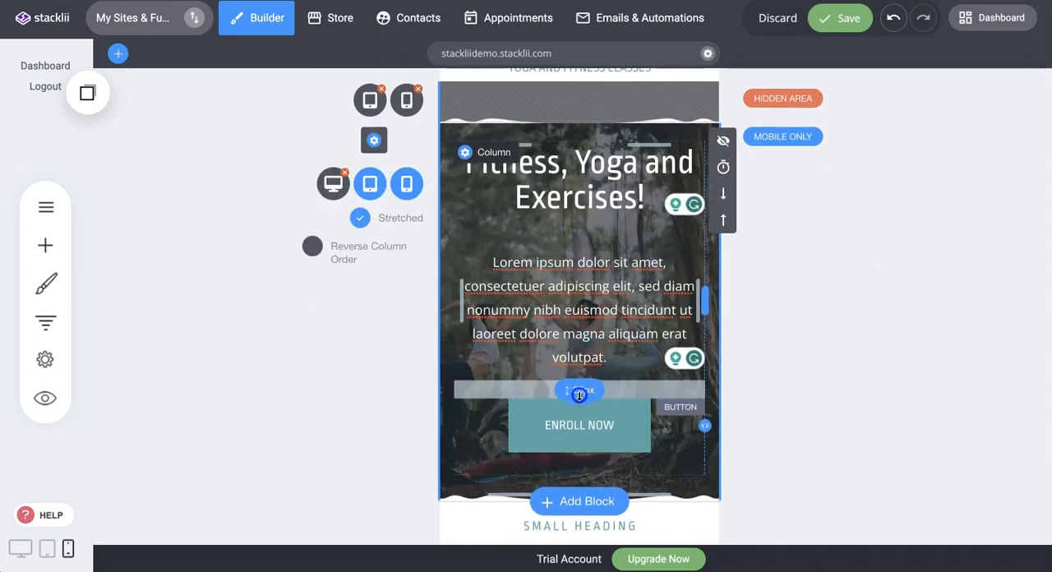
drag(575, 476, 576, 494)
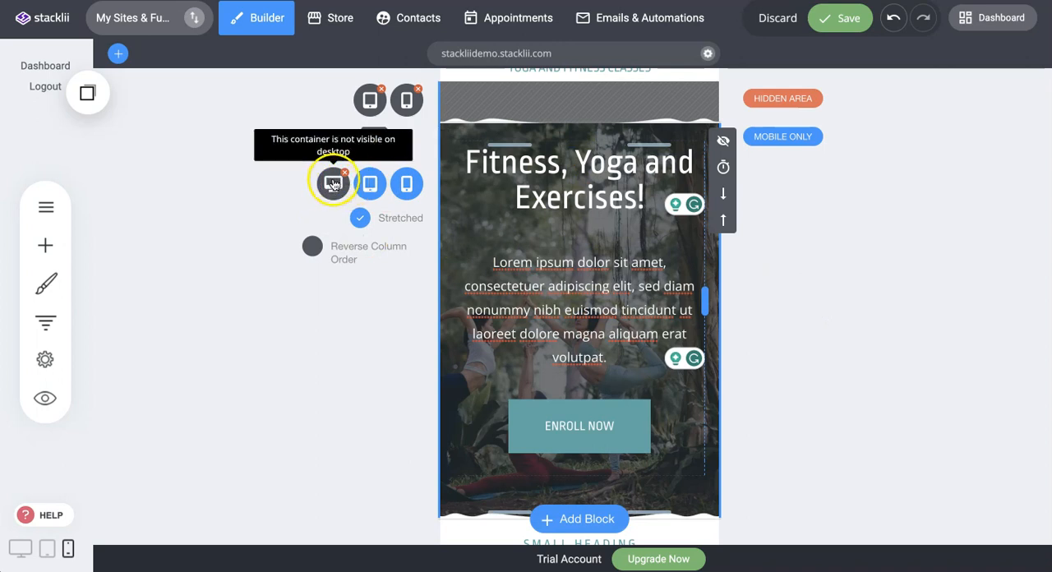
Save the page, check that desktop view shows only the original hero, and return to phone view.
click(847, 18)
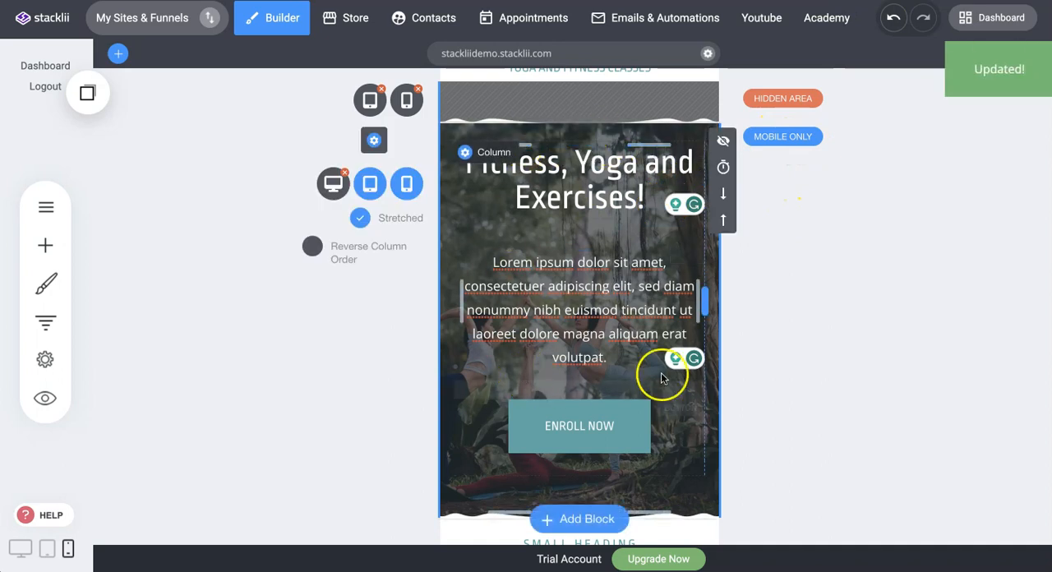
click(21, 556)
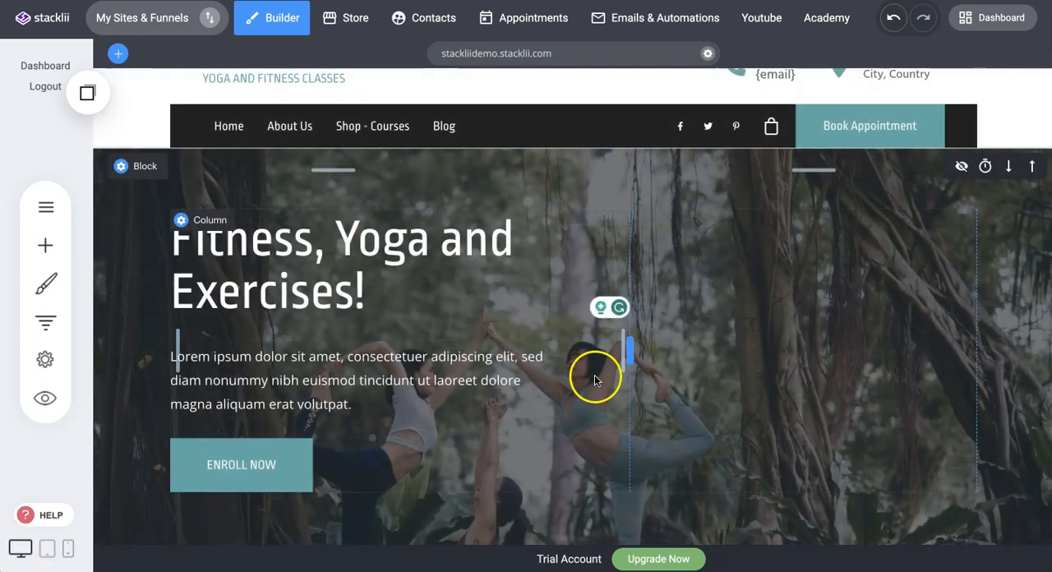
click(68, 548)
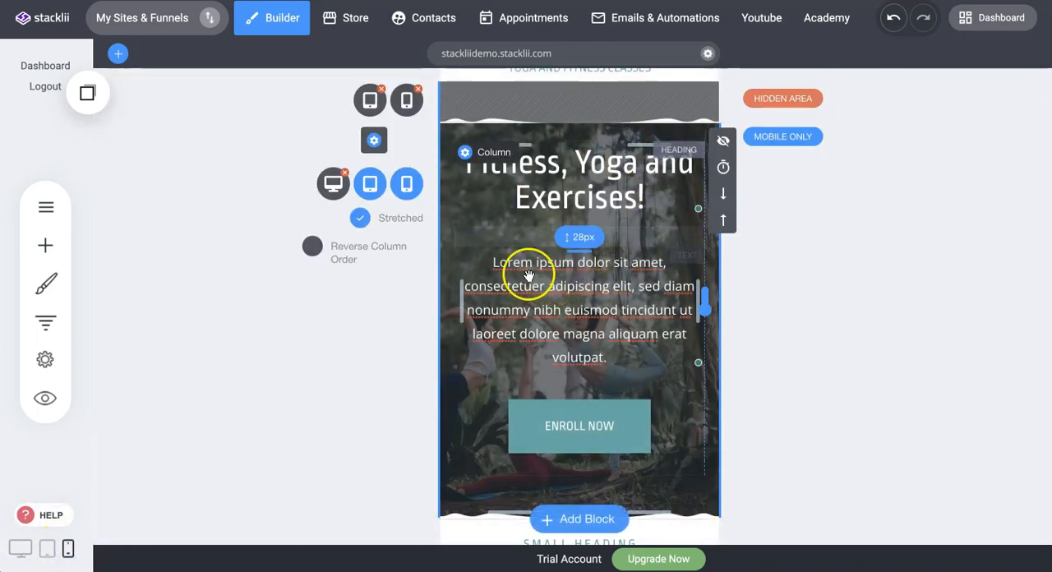
Review the phone layout of the mobile-only hero block and the benefits section below it.
scroll(615, 235, down, 2)
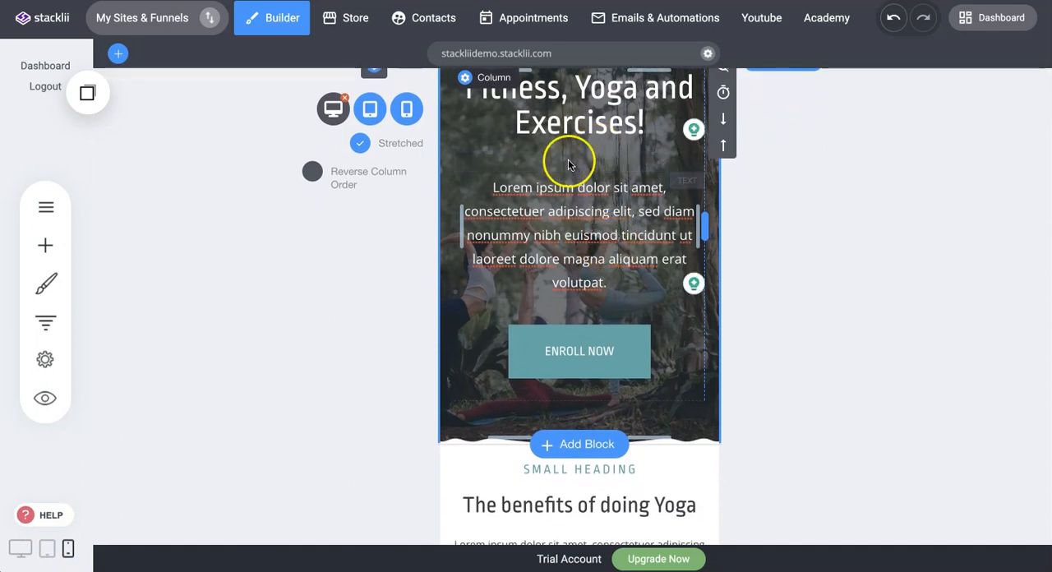
scroll(602, 261, down, 2)
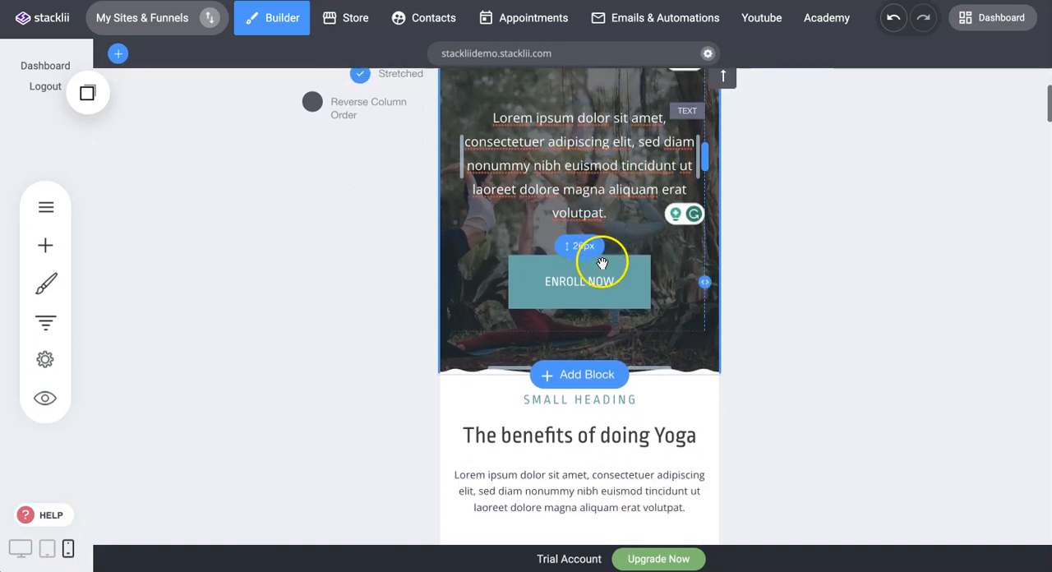
scroll(615, 245, down, 6)
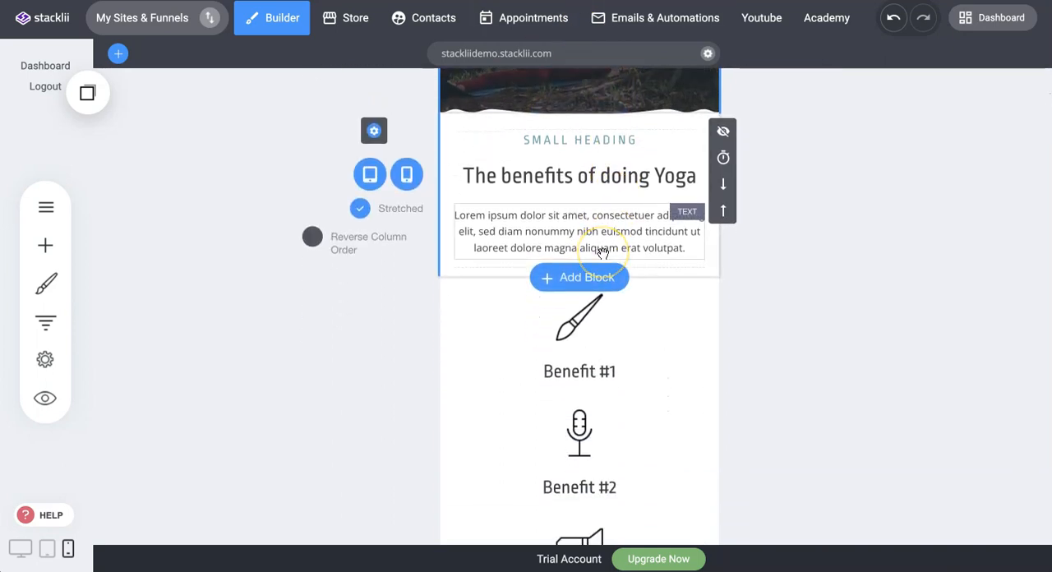
scroll(602, 251, up, 10)
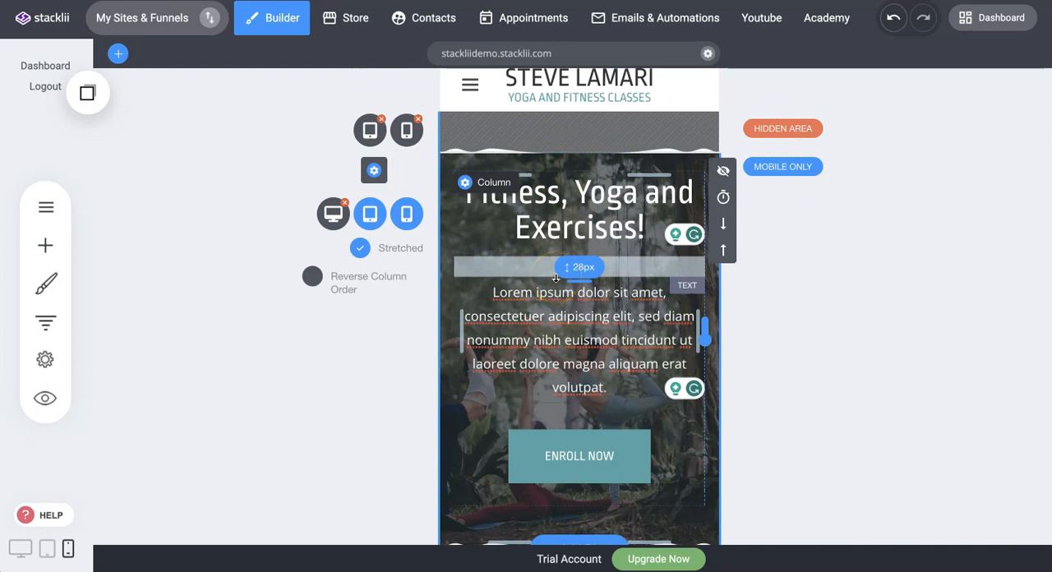
scroll(555, 278, down, 8)
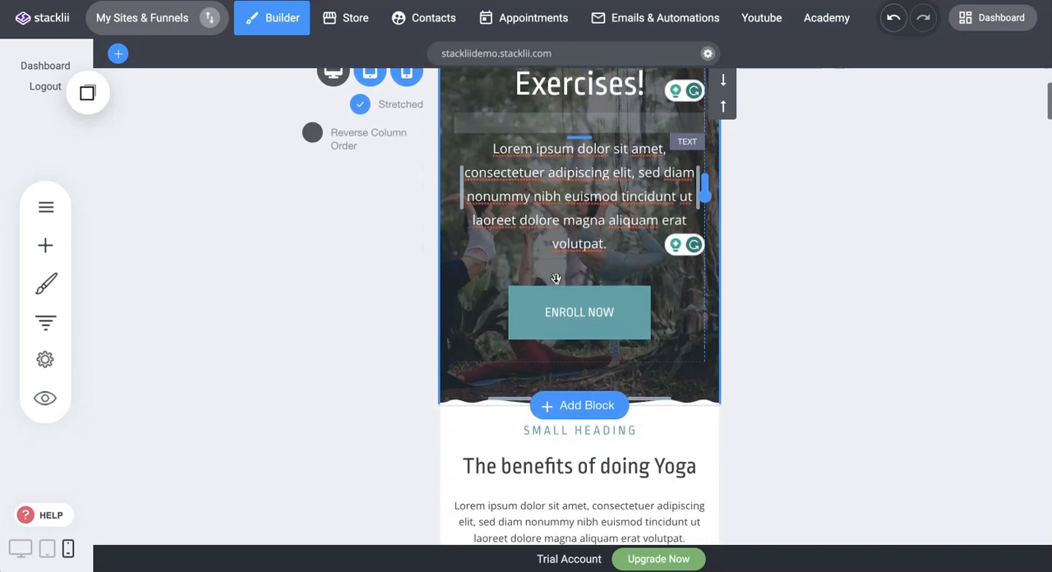
scroll(555, 278, down, 7)
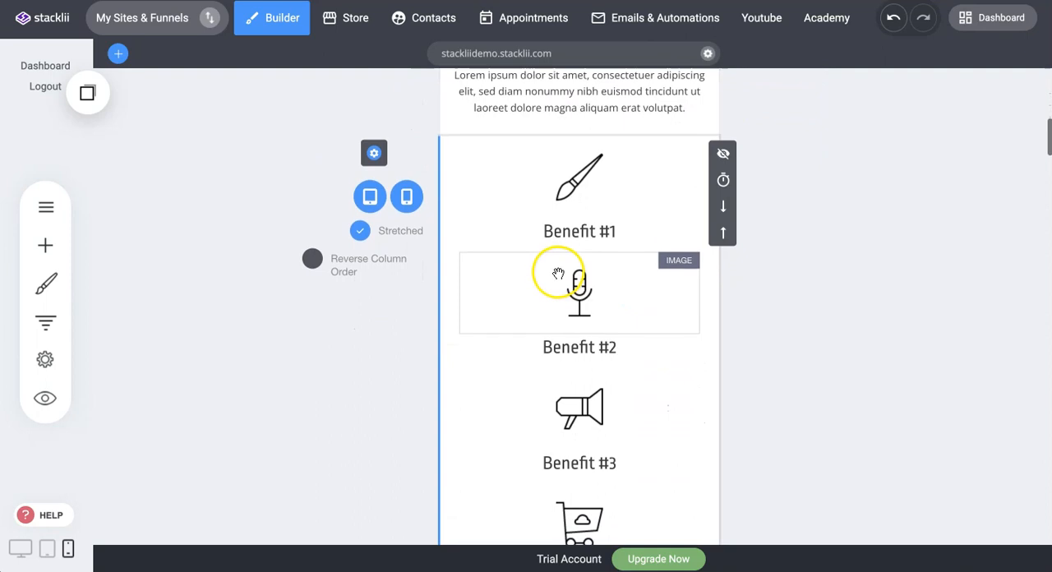
scroll(575, 254, up, 1)
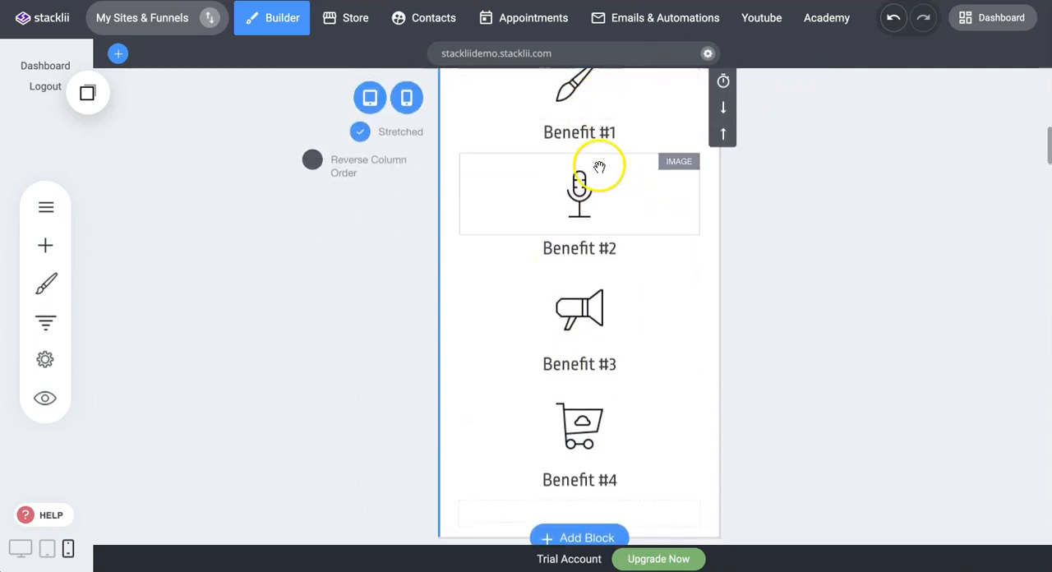
scroll(625, 168, up, 1)
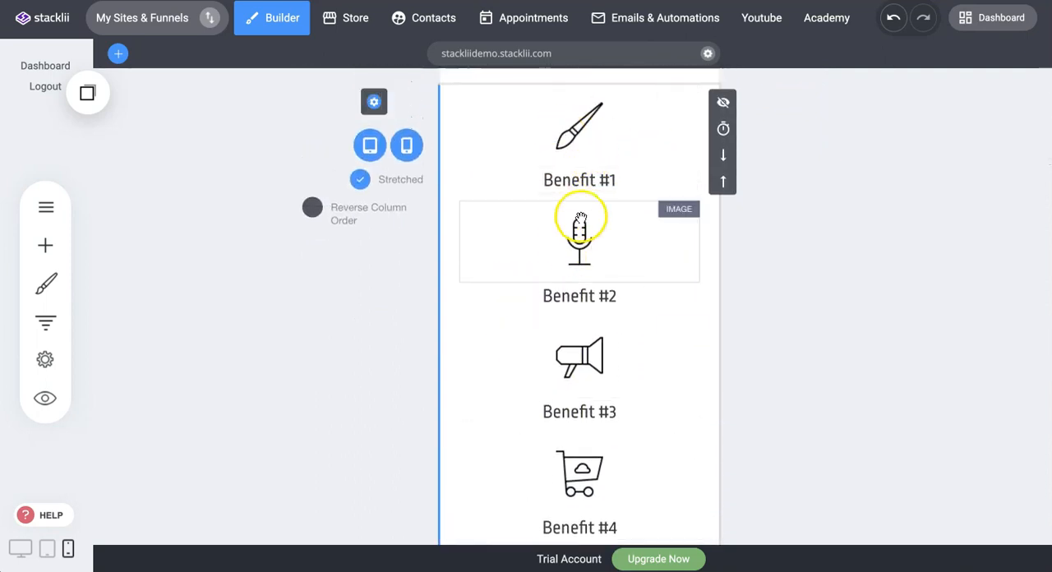
Compare the benefits block's column layout in desktop view, and return to phone view.
mouse_move(2, 569)
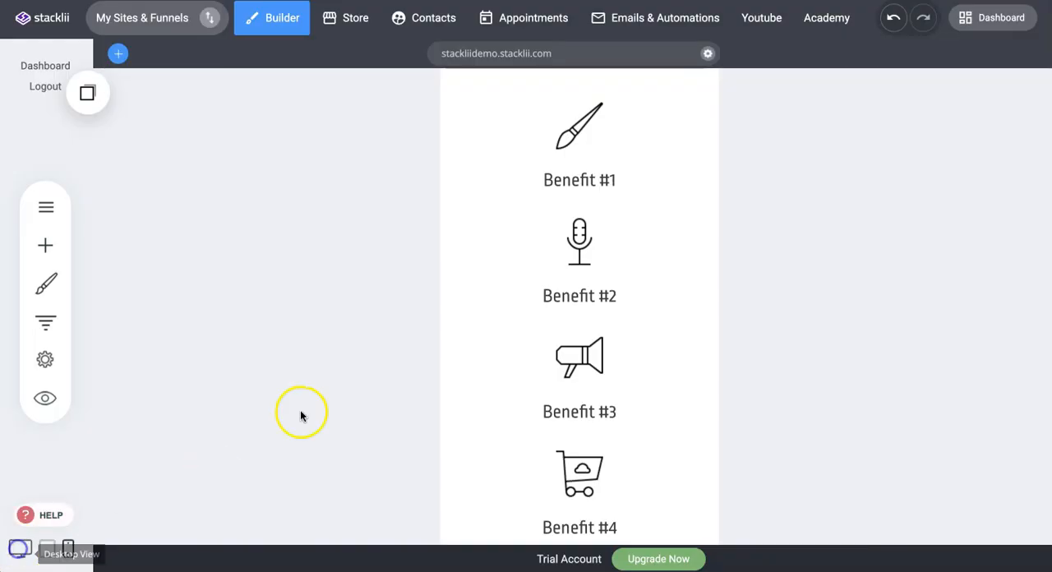
click(23, 554)
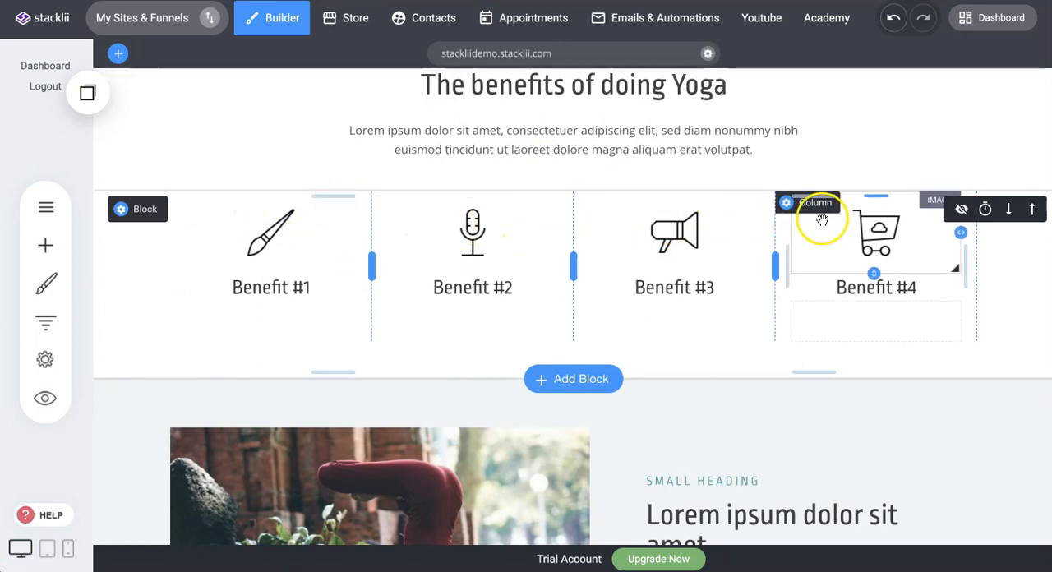
click(68, 548)
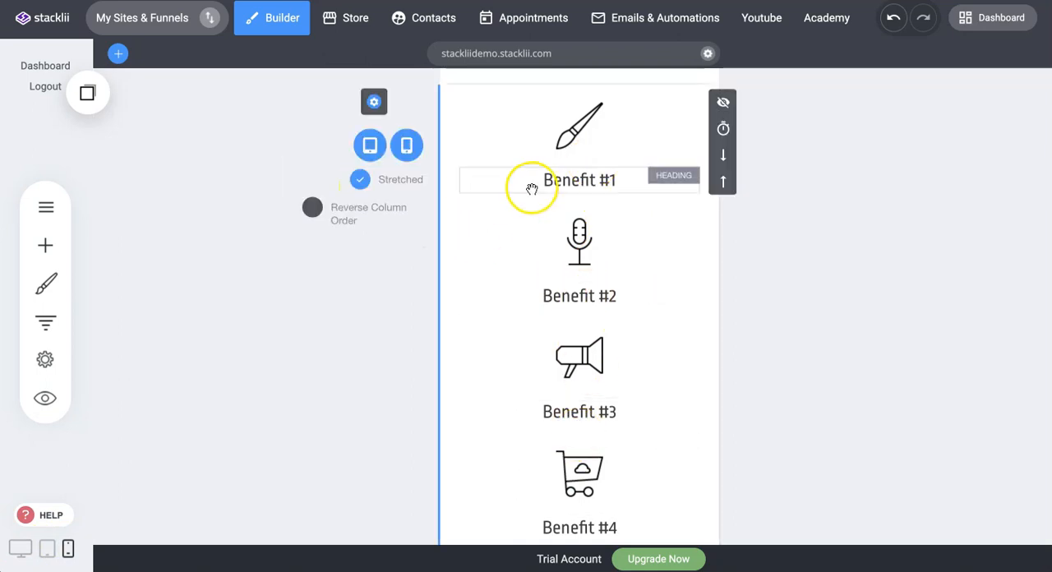
Turn off the Stretched option for the benefits block in phone view and turn it back on.
click(360, 180)
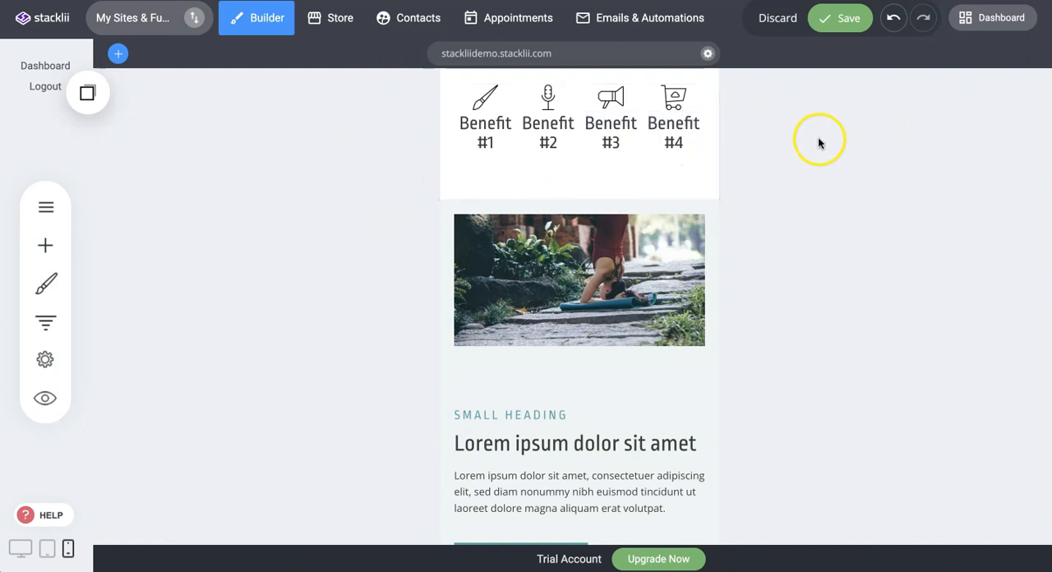
scroll(834, 169, up, 2)
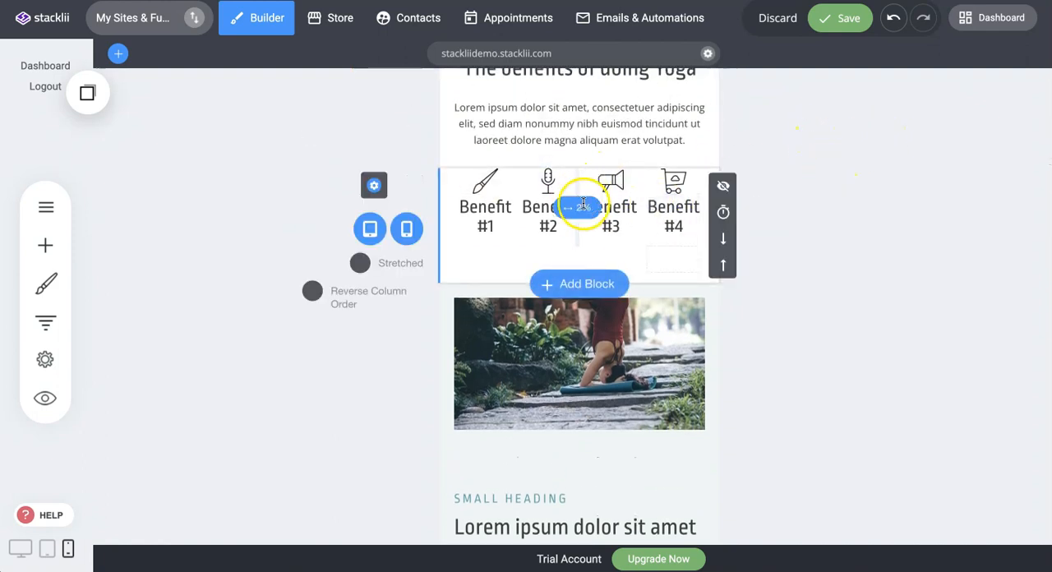
click(362, 265)
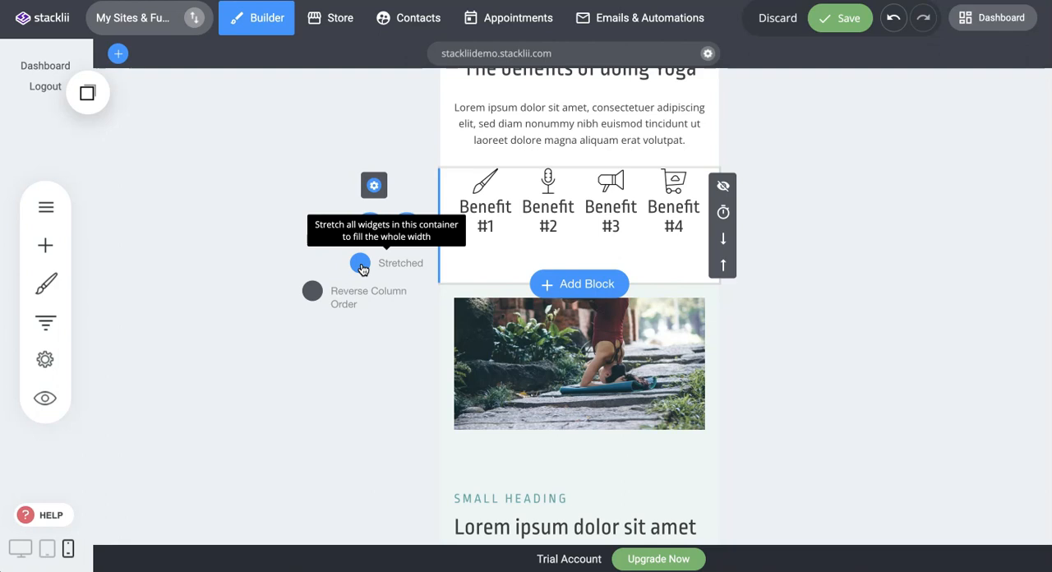
click(362, 268)
Examine the stacked benefits and the image-and-text block beneath them in phone view.
scroll(567, 248, down, 2)
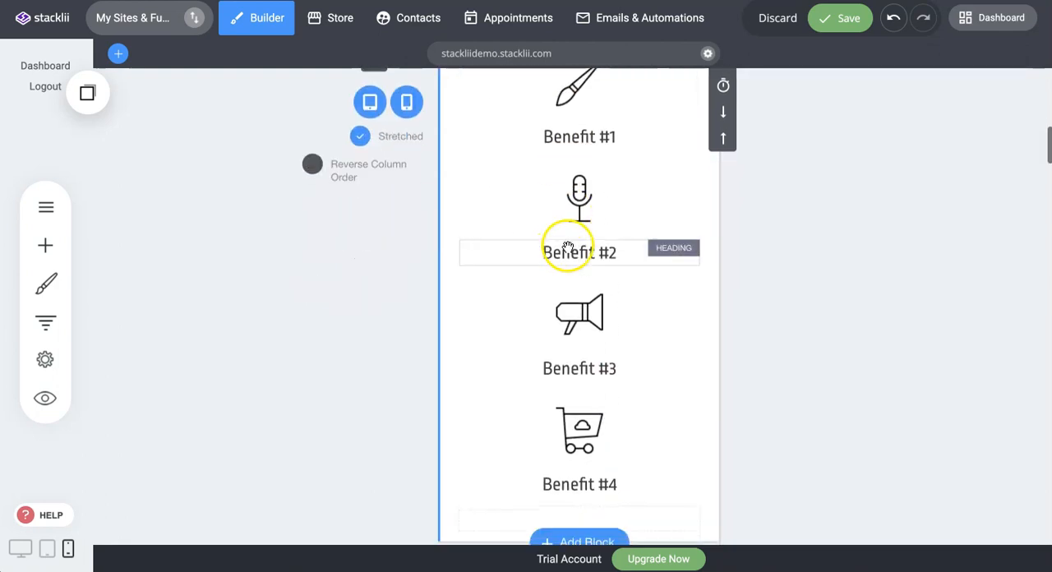
scroll(587, 188, up, 2)
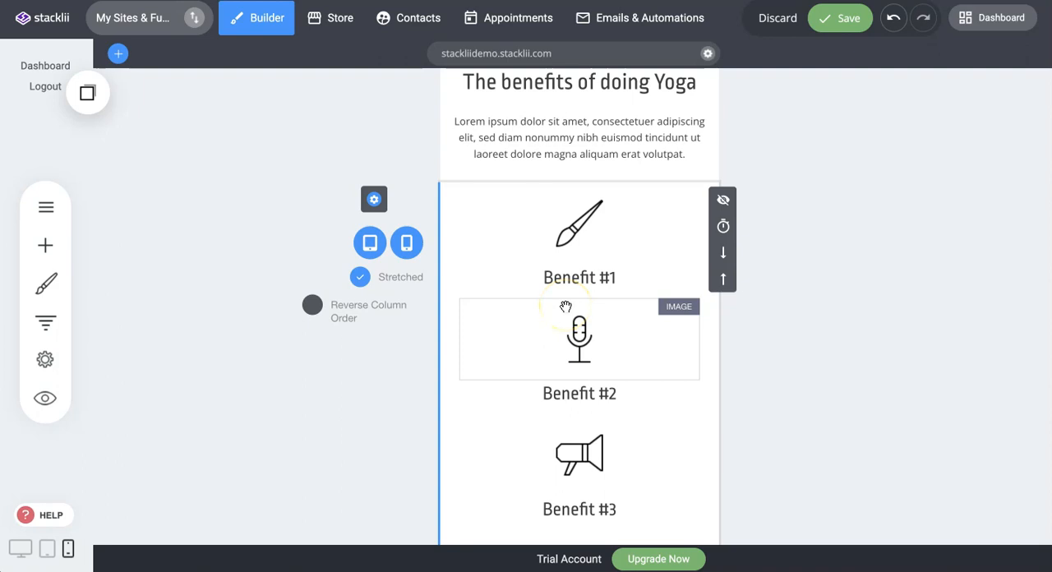
scroll(565, 307, down, 5)
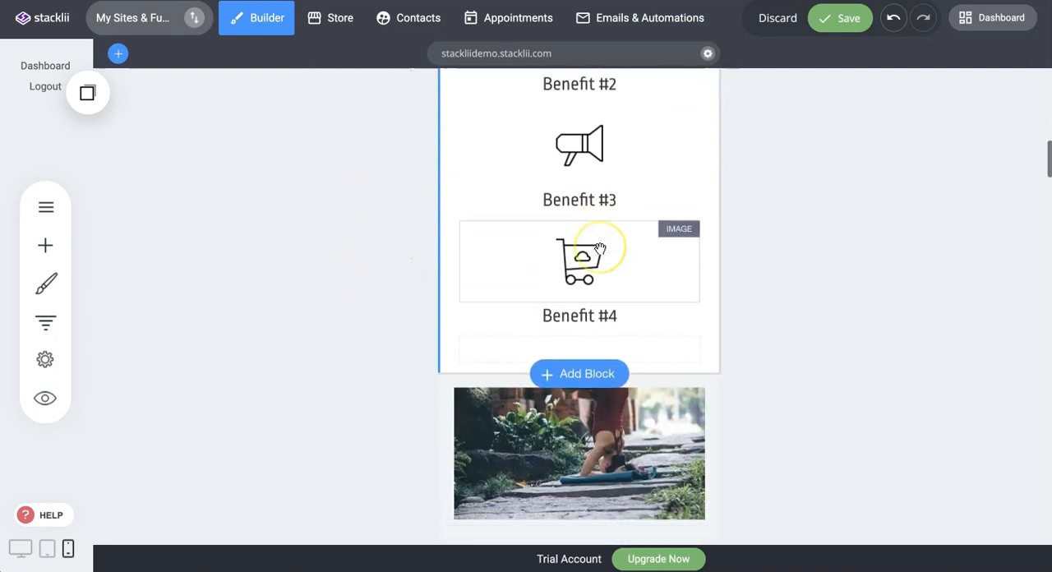
scroll(600, 247, down, 2)
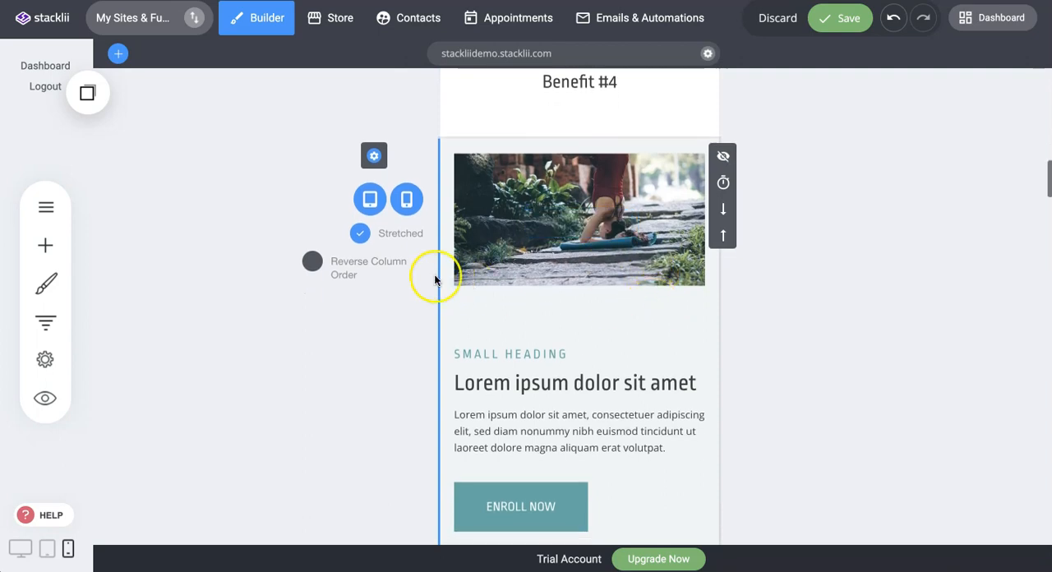
scroll(575, 254, down, 1)
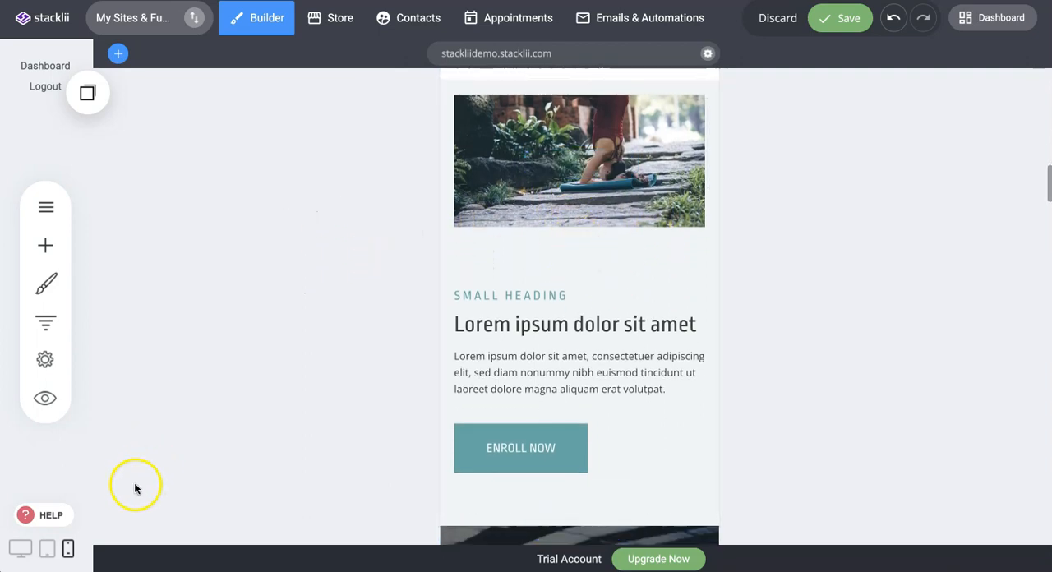
Discard the unsaved changes and check the image-and-text block's column arrangement in desktop view.
click(780, 19)
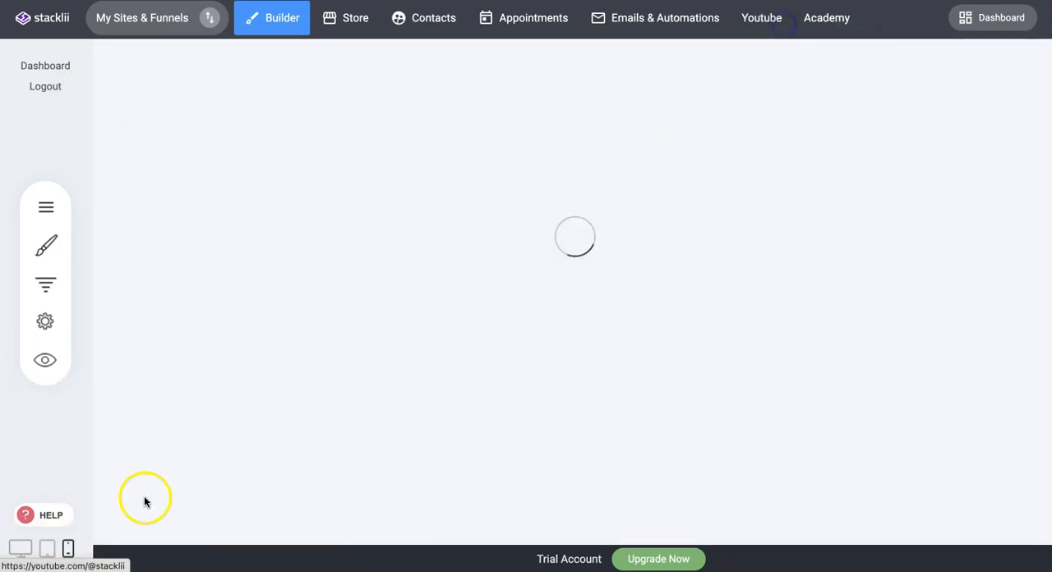
click(20, 548)
scroll(509, 321, down, 10)
scroll(537, 300, up, 2)
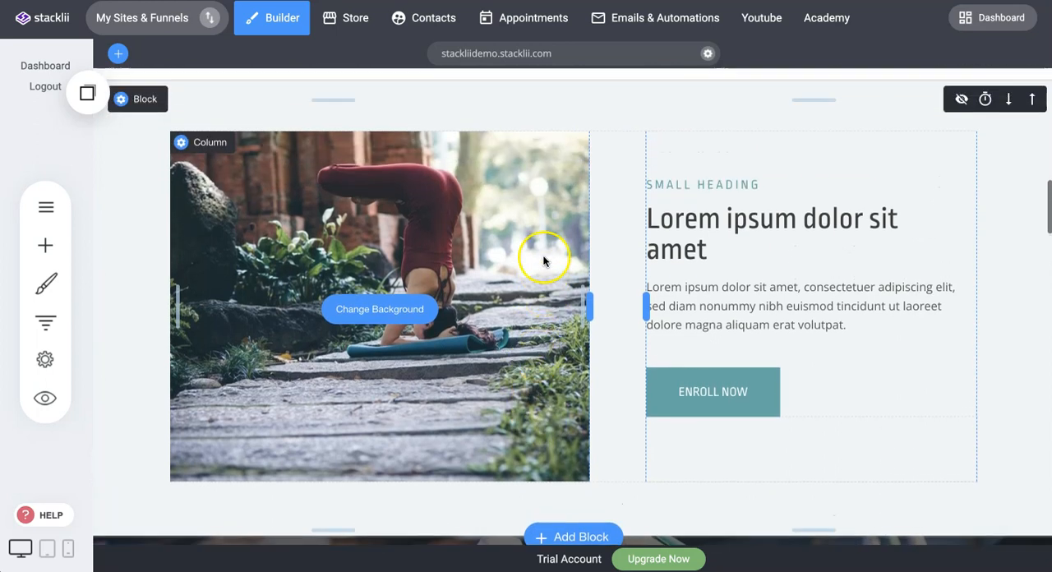
scroll(493, 247, up, 2)
scroll(356, 242, down, 2)
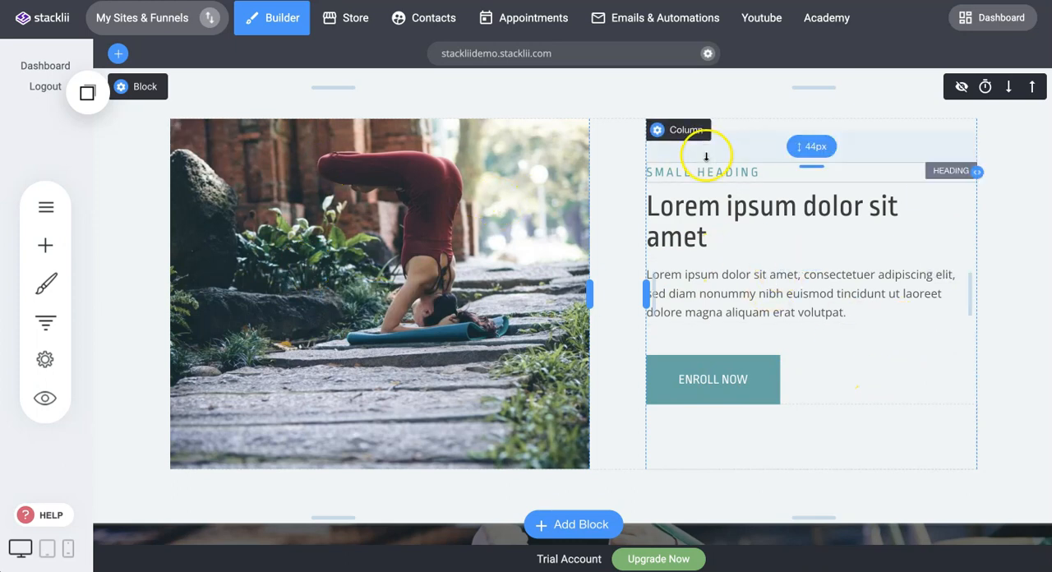
Turn on Reverse Column Order for the image-and-text block in phone view and turn it back off.
click(69, 548)
scroll(707, 271, down, 3)
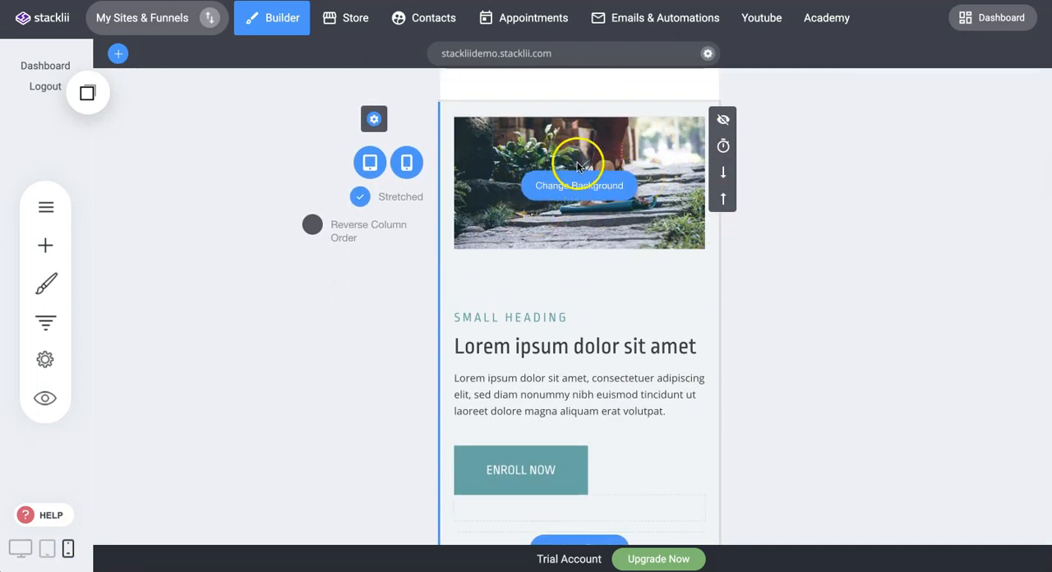
scroll(599, 337, down, 1)
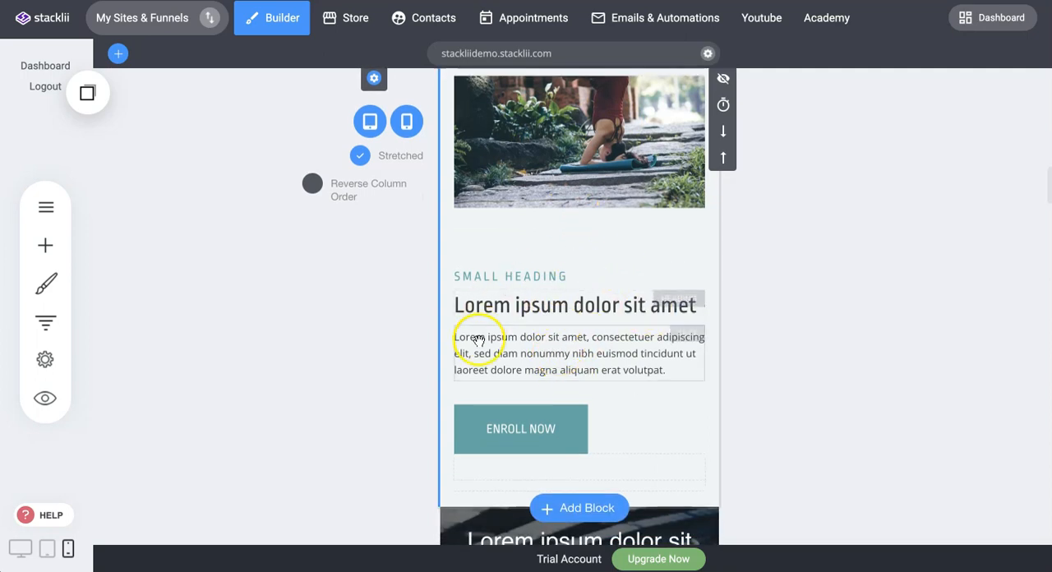
scroll(584, 233, up, 1)
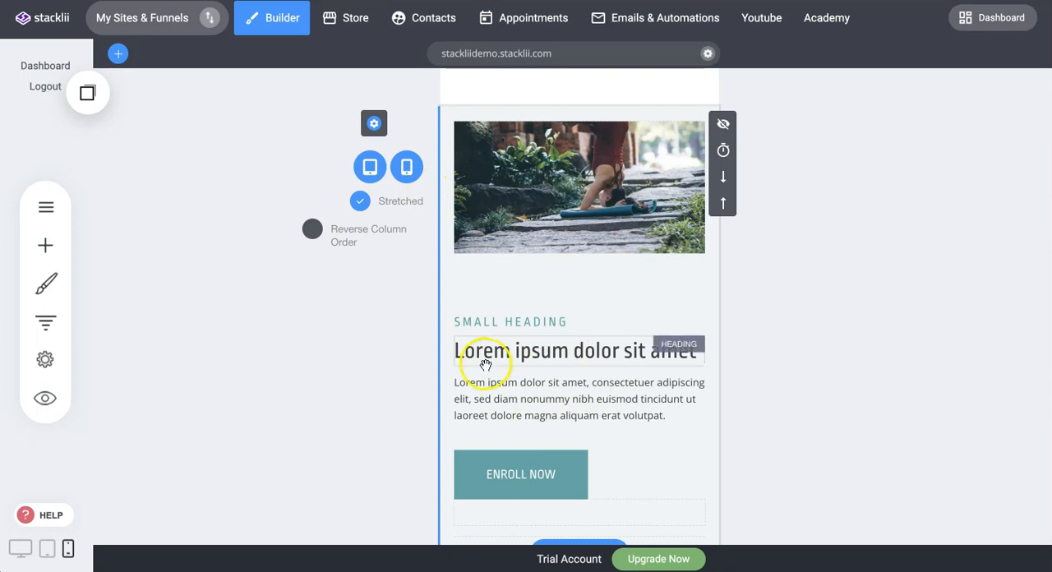
click(312, 233)
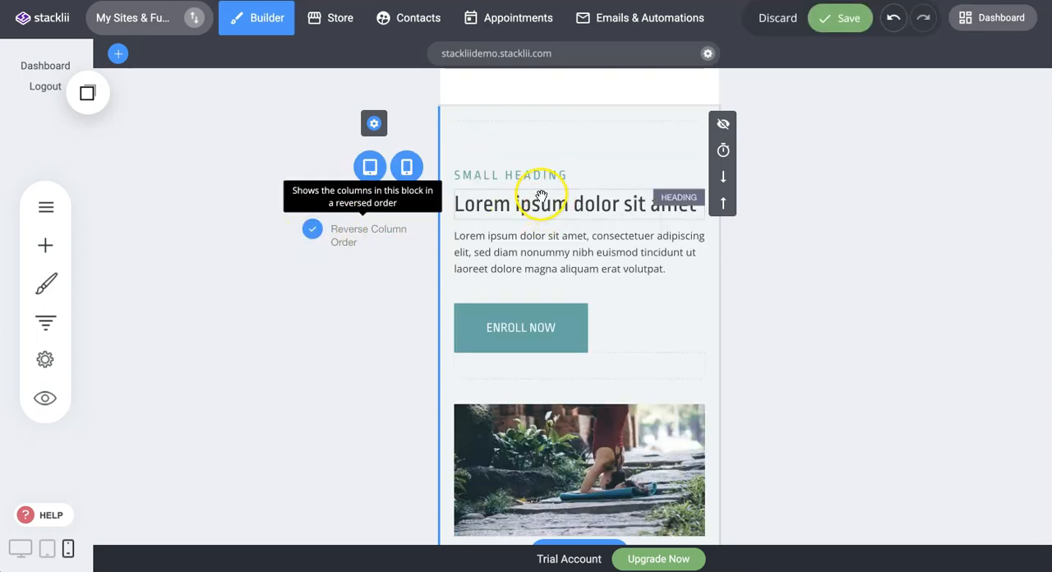
scroll(619, 437, down, 1)
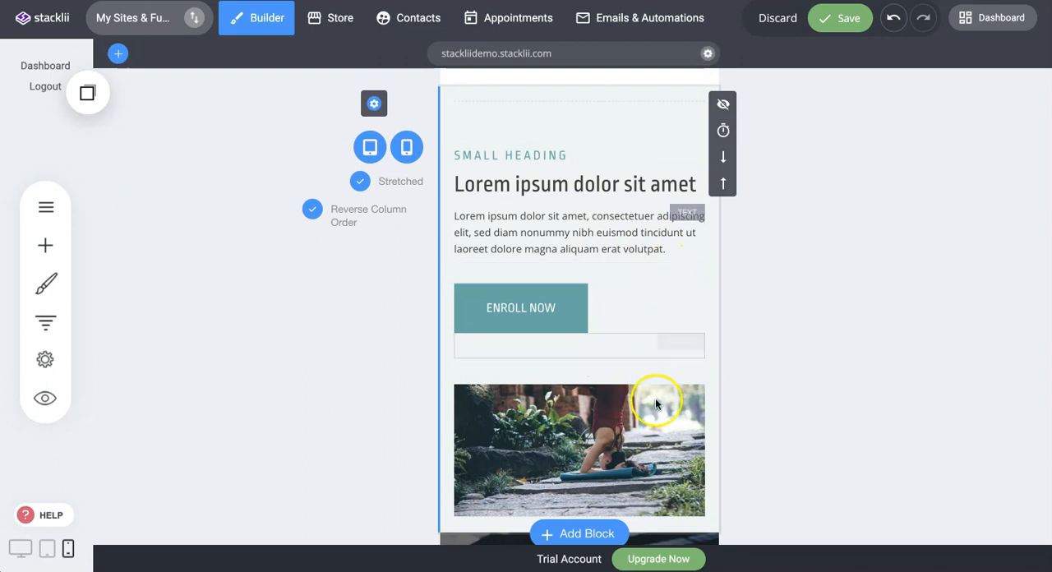
click(313, 212)
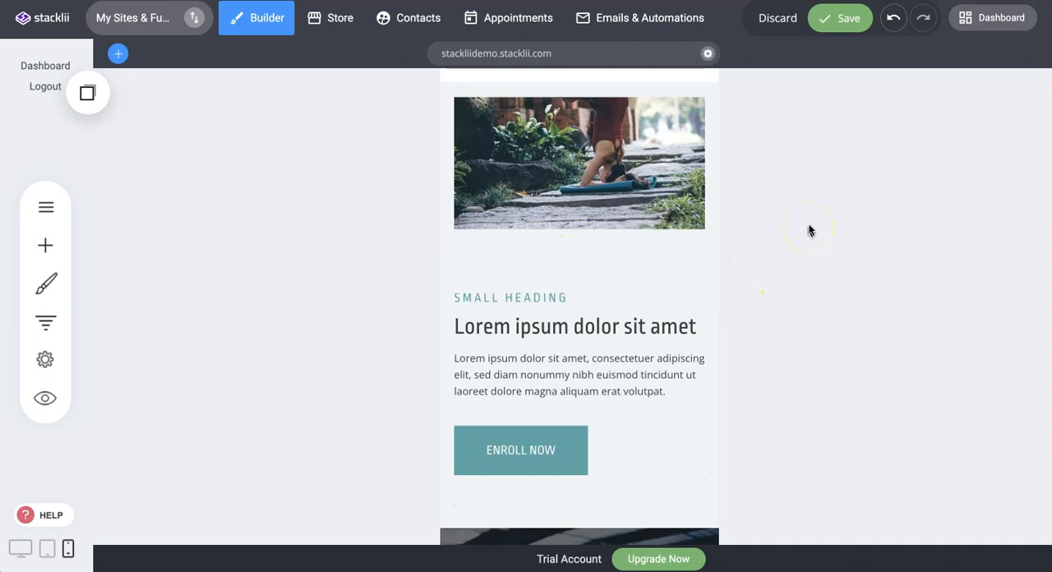
Review the rest of the page in phone view, from the membership plans and testimonial through the blog posts, contact form and footer.
scroll(793, 255, down, 10)
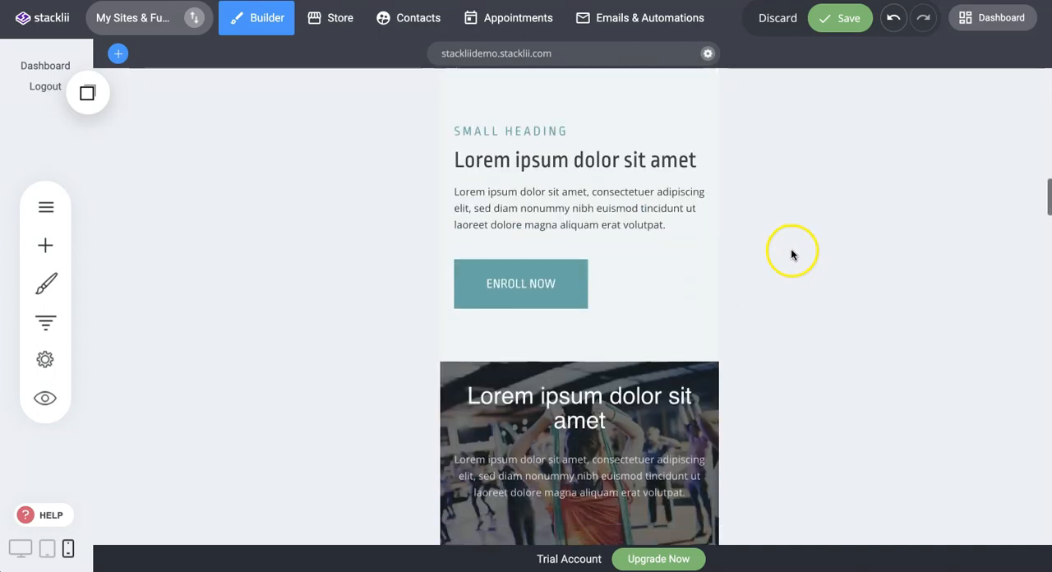
scroll(800, 261, down, 10)
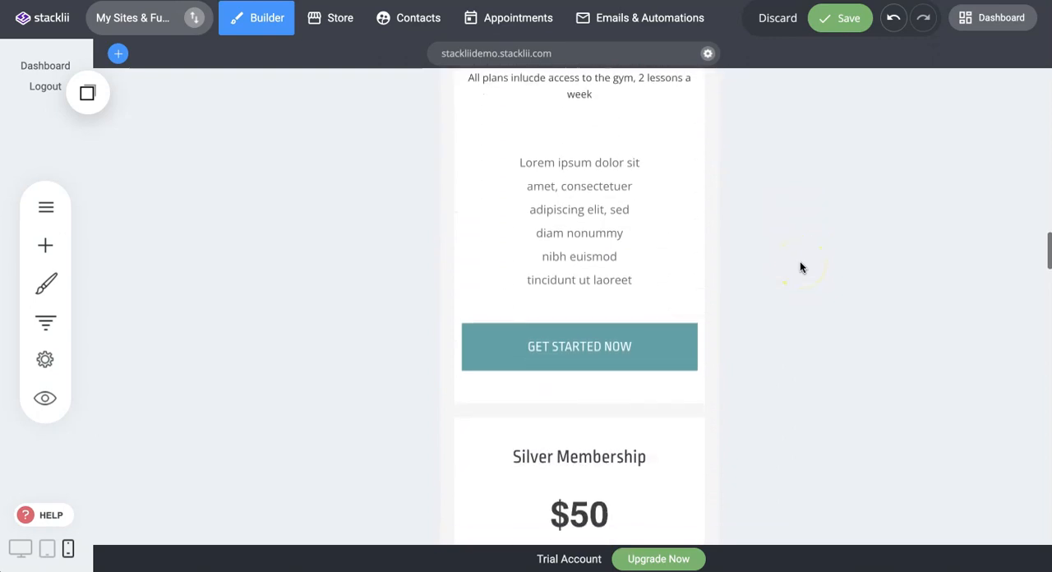
scroll(801, 264, down, 2)
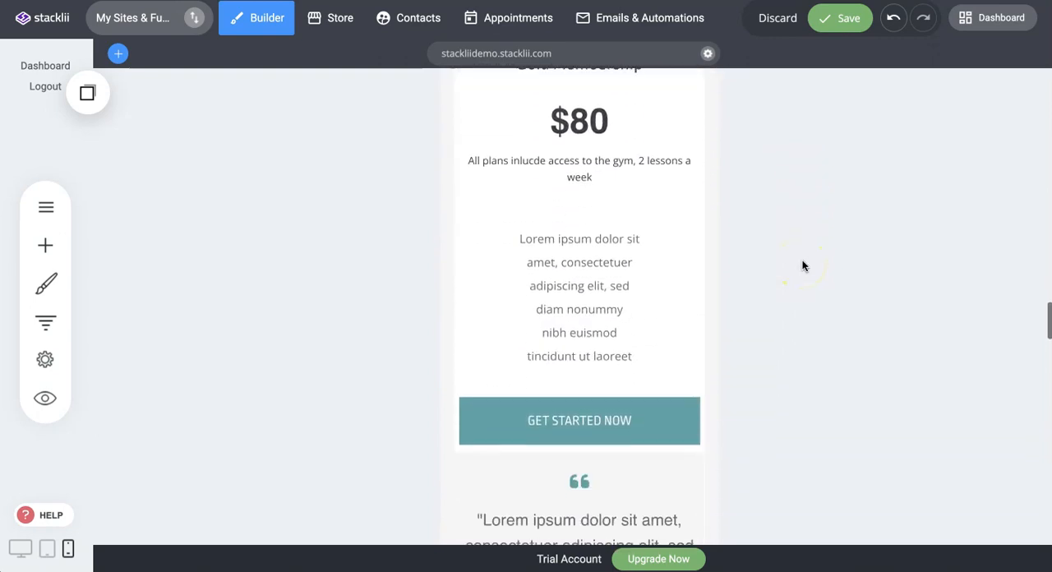
scroll(801, 272, down, 10)
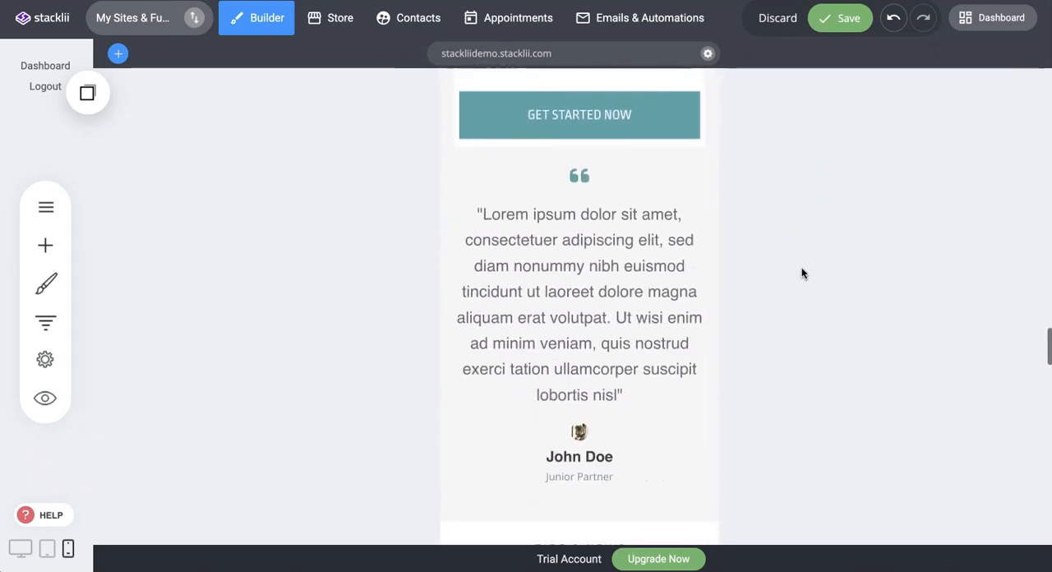
scroll(803, 270, down, 15)
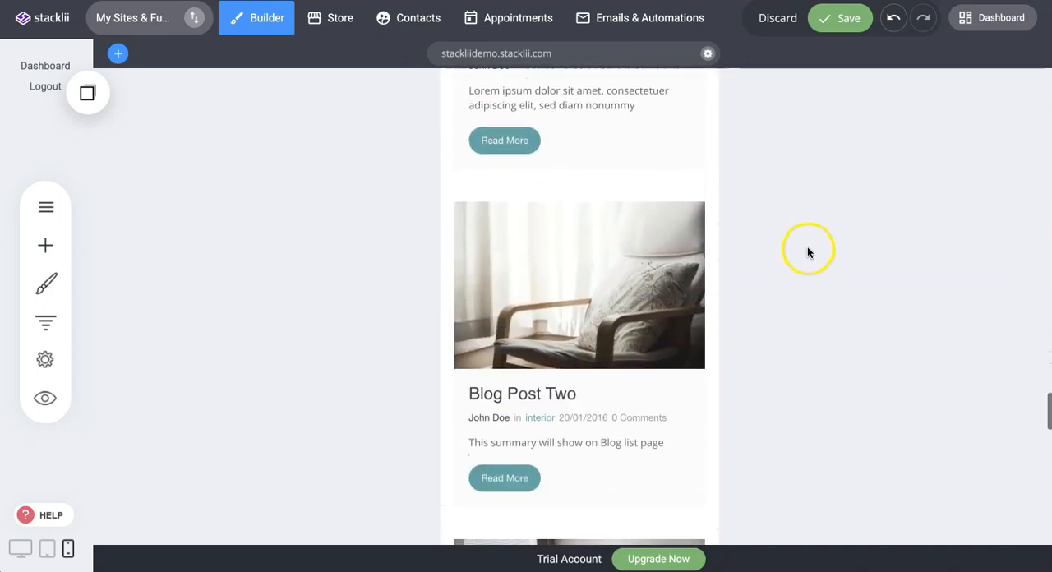
scroll(808, 249, down, 10)
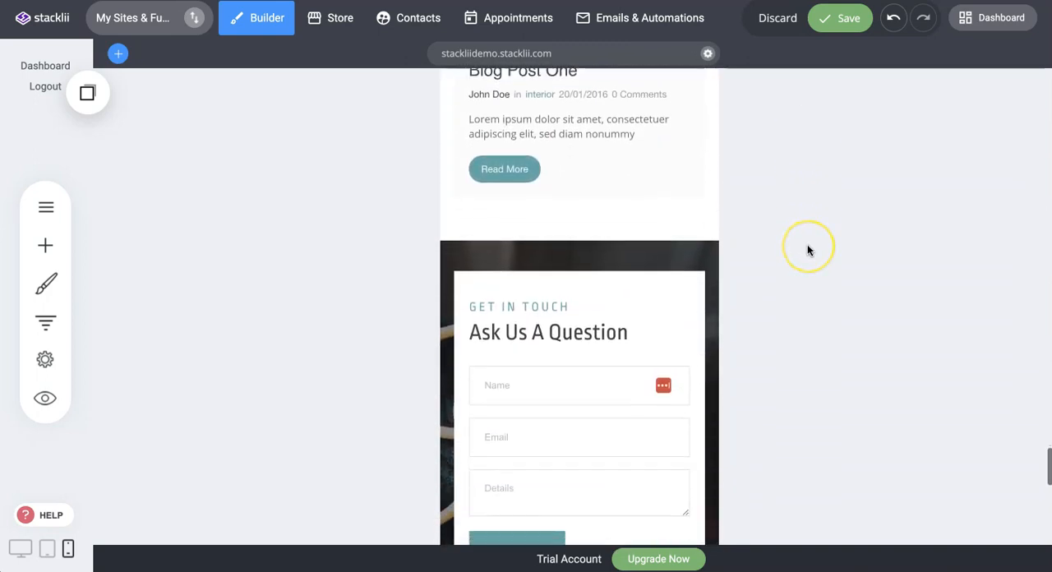
scroll(807, 250, down, 5)
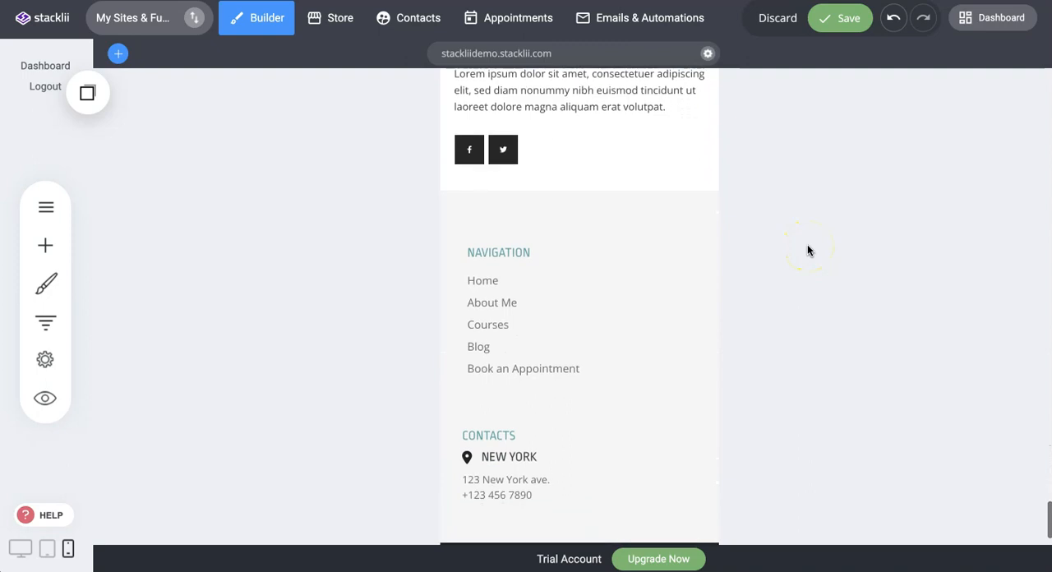
scroll(807, 250, up, 20)
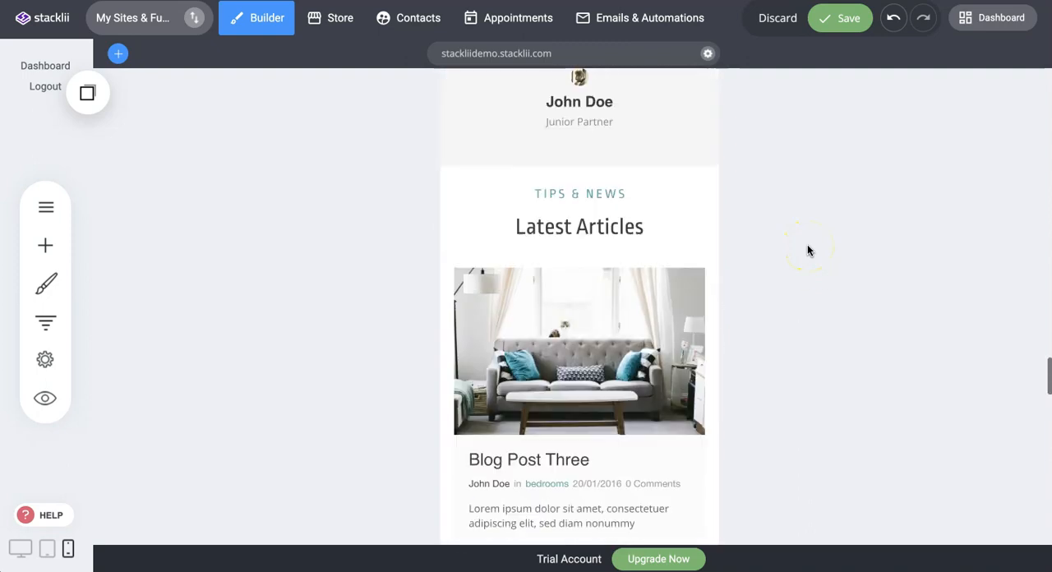
scroll(807, 250, up, 10)
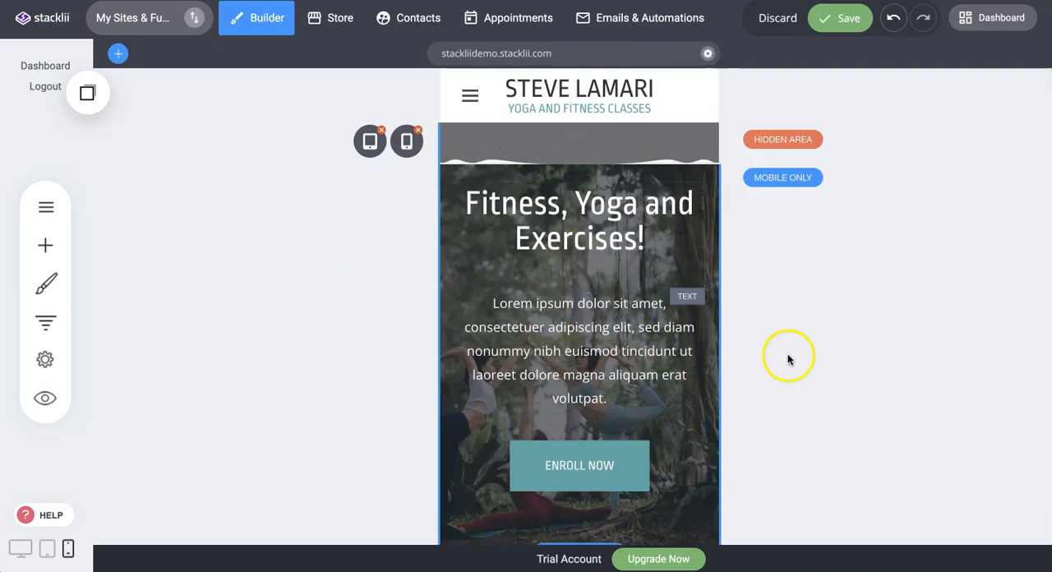
Check the spacing and alignment of the mobile-only hero block and the stacked benefits in phone view.
scroll(821, 312, down, 1)
scroll(830, 280, down, 1)
mouse_move(698, 96)
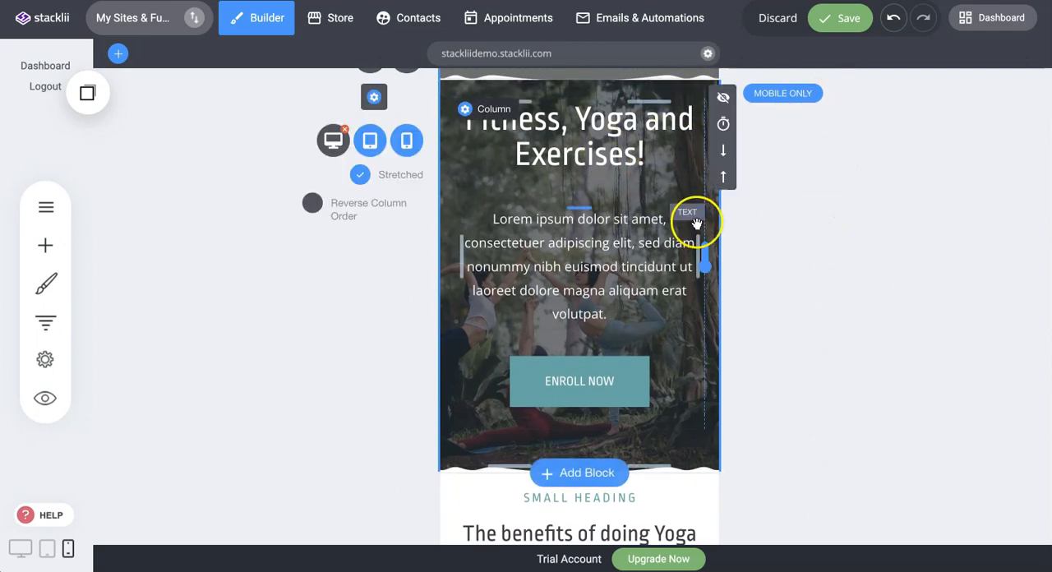
scroll(813, 315, down, 5)
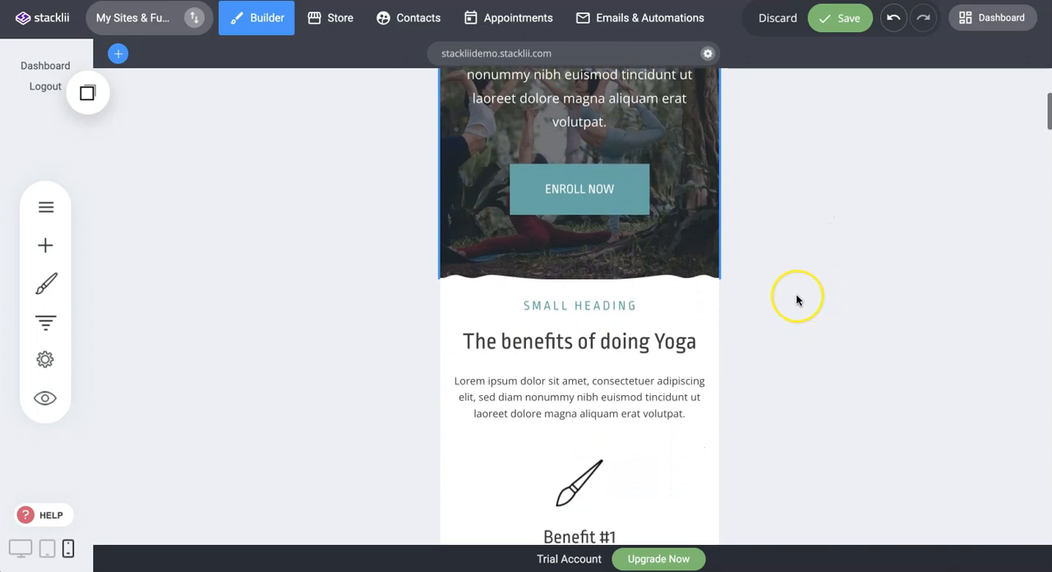
scroll(796, 299, down, 5)
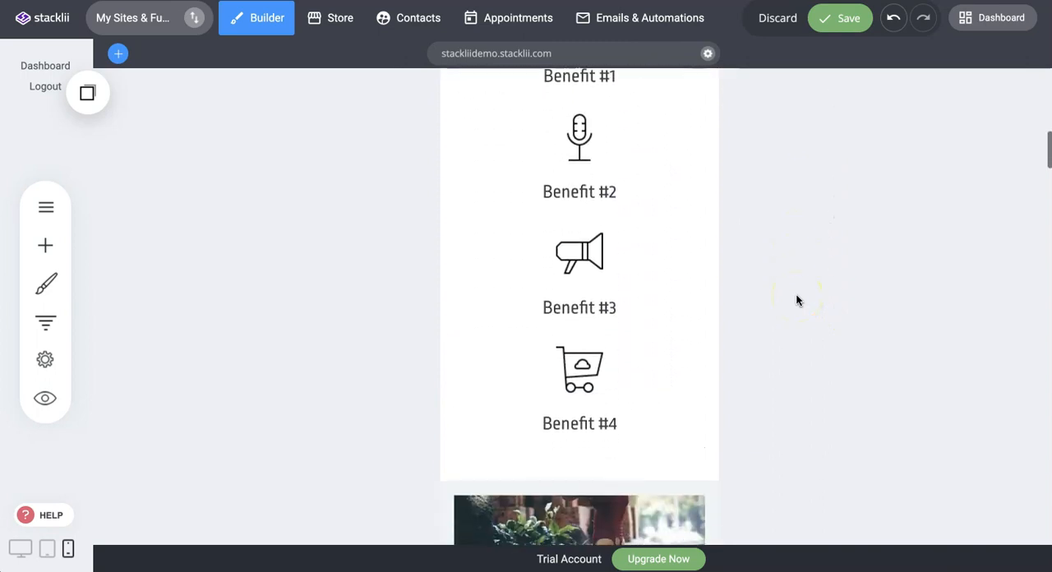
scroll(796, 300, down, 2)
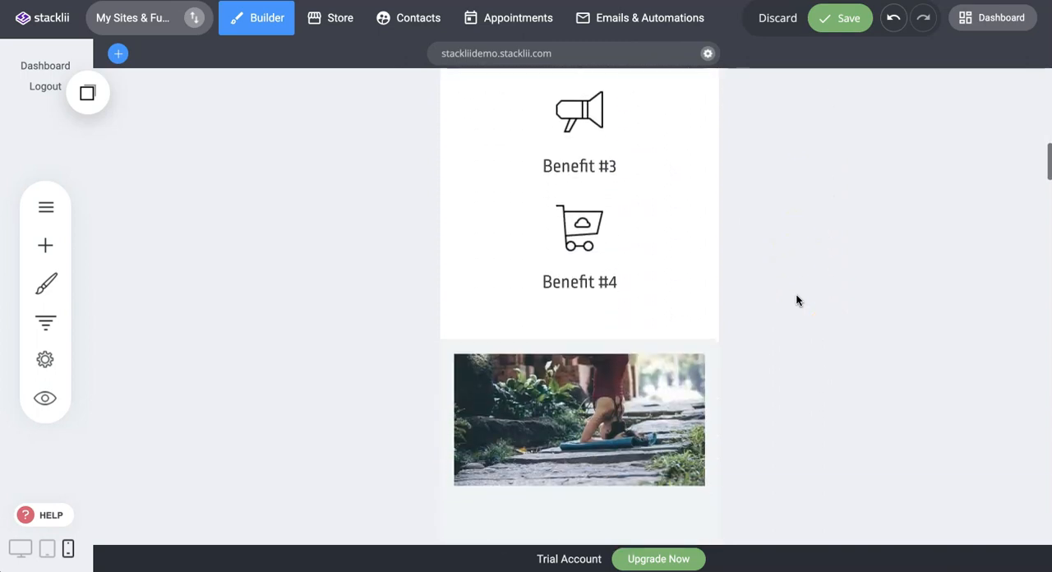
scroll(793, 284, up, 3)
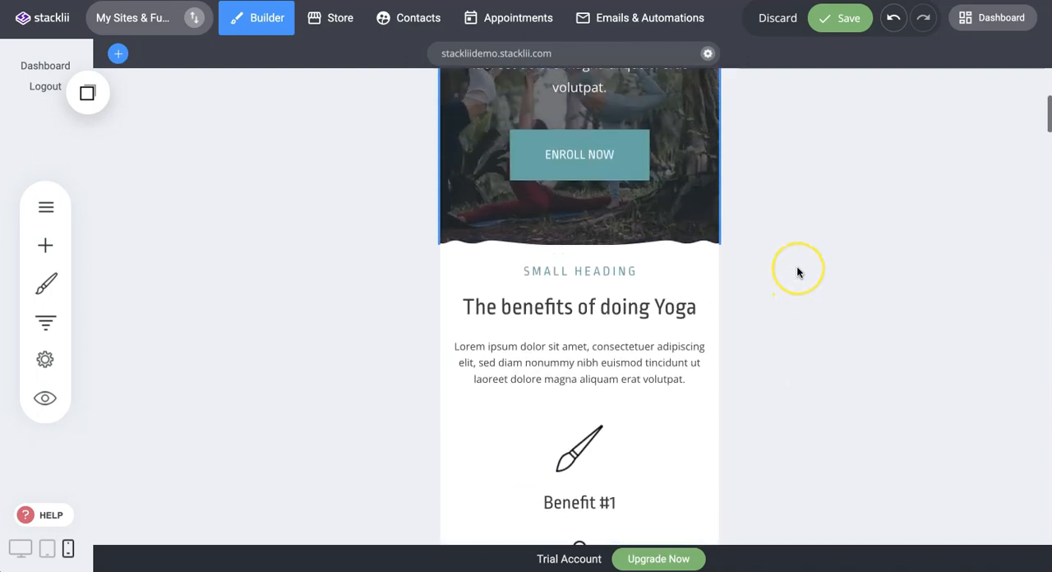
scroll(796, 267, up, 5)
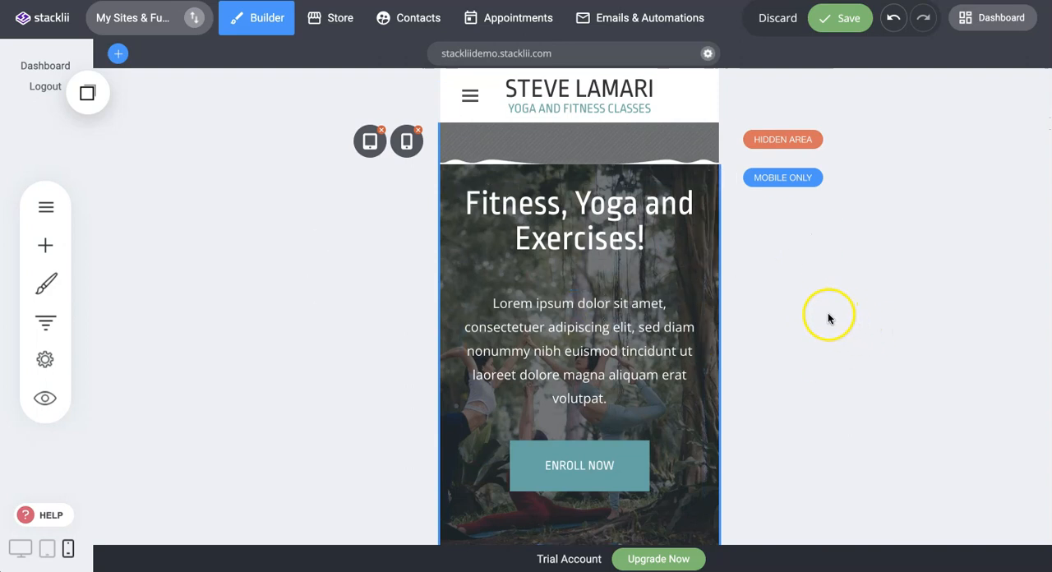
Switch to desktop view without keeping the unsaved changes, and open the tablet view.
click(18, 549)
click(479, 288)
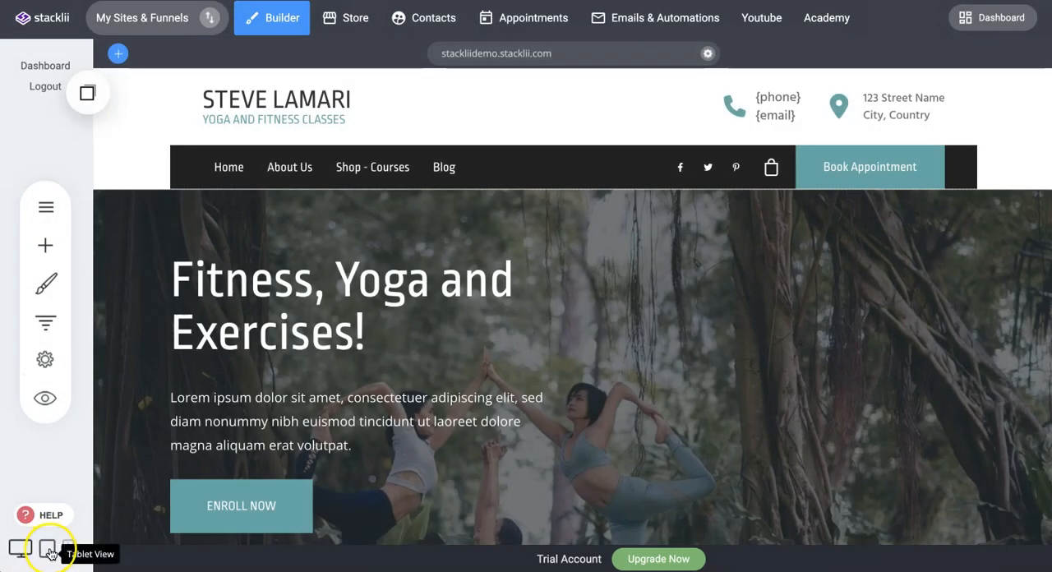
click(50, 555)
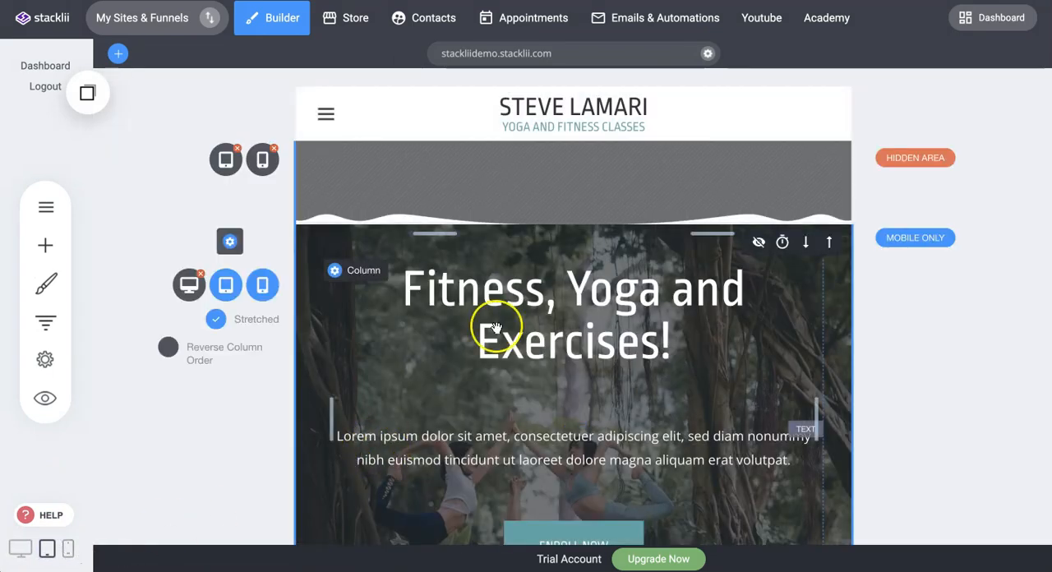
Compare the mobile-only hero block between tablet and phone views, and return to tablet view.
scroll(509, 317, down, 3)
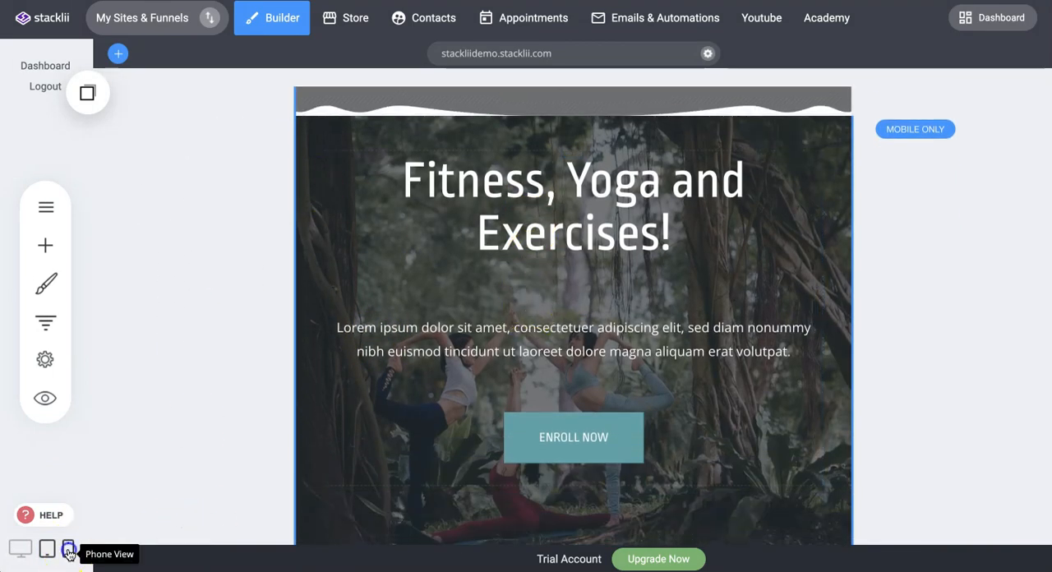
click(68, 554)
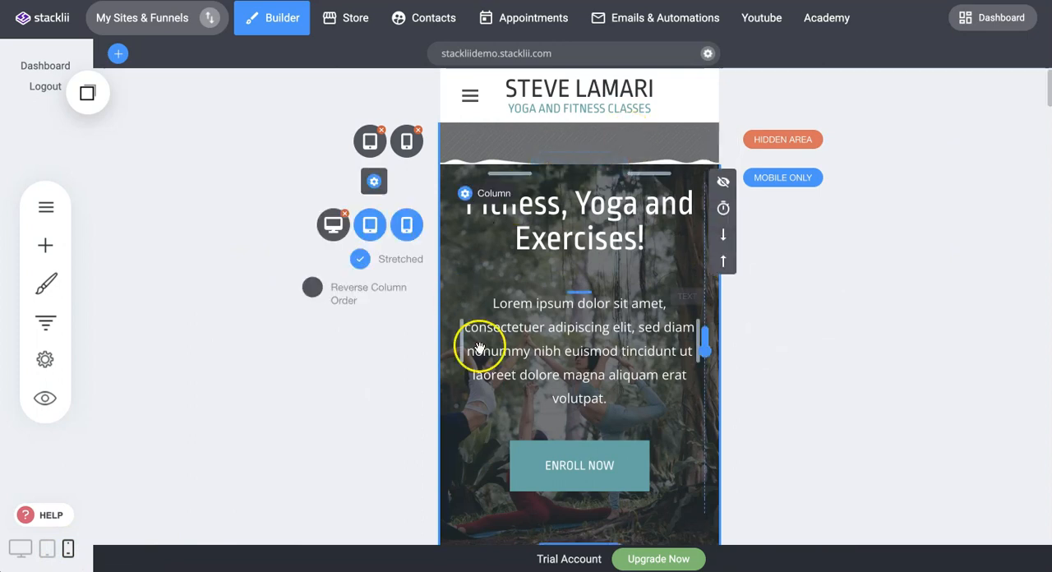
scroll(818, 287, down, 1)
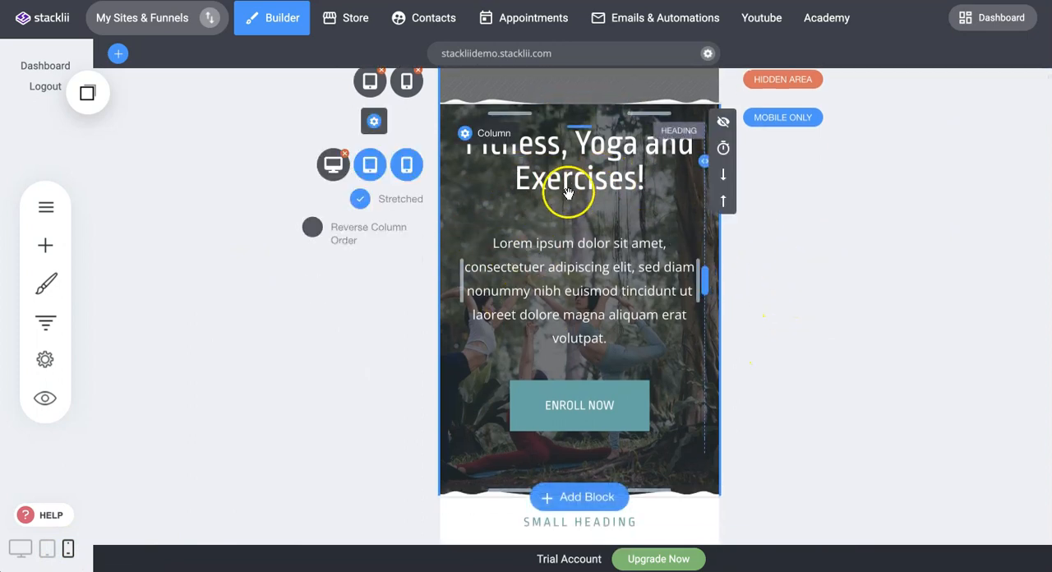
click(47, 548)
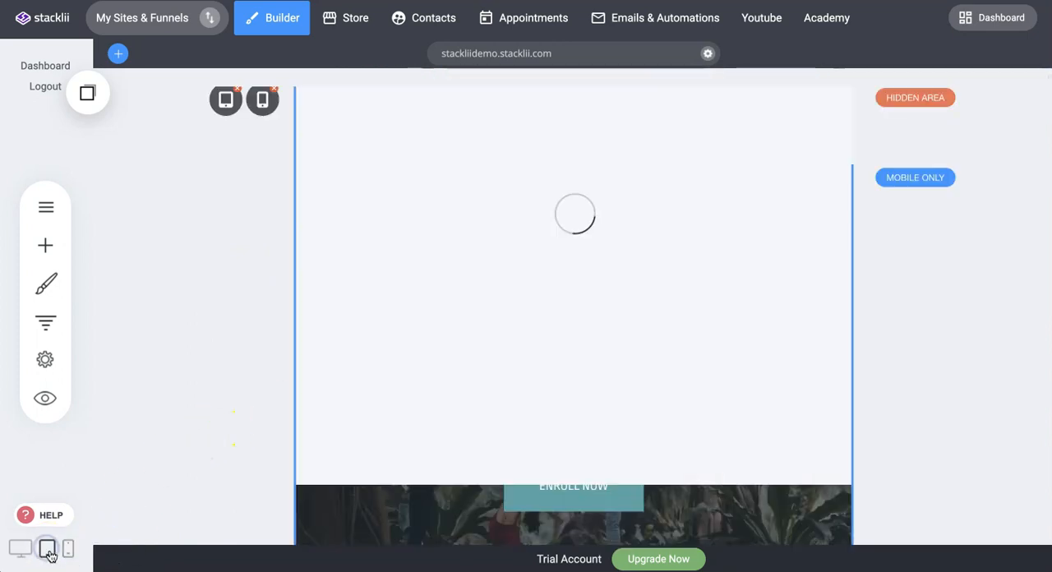
Examine how the mobile-only hero block and the start of the benefits section are laid out in tablet view.
scroll(681, 289, down, 1)
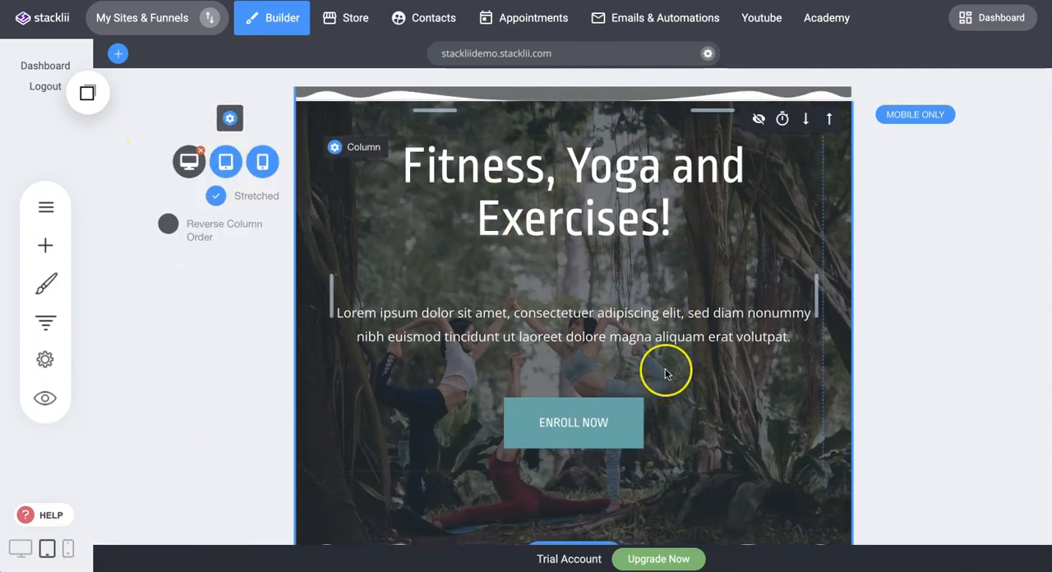
scroll(664, 371, down, 2)
scroll(670, 353, up, 3)
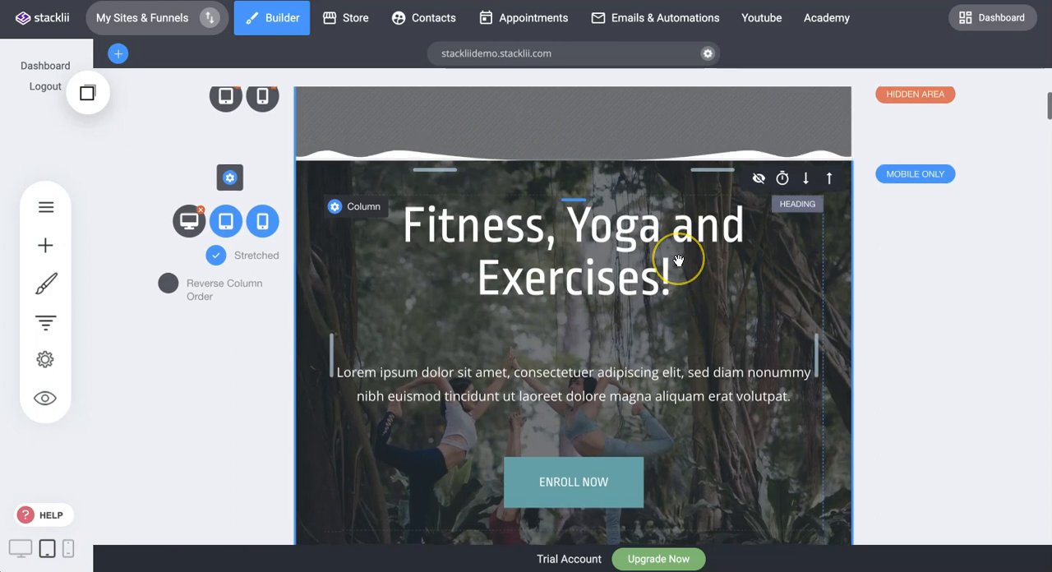
scroll(679, 261, down, 2)
scroll(679, 261, up, 2)
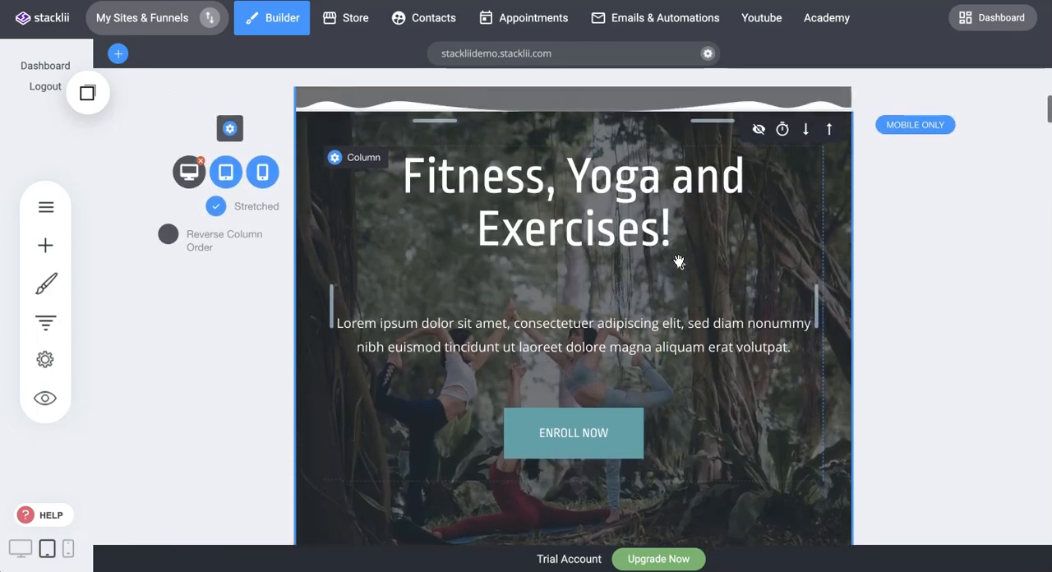
click(519, 206)
scroll(519, 206, down, 1)
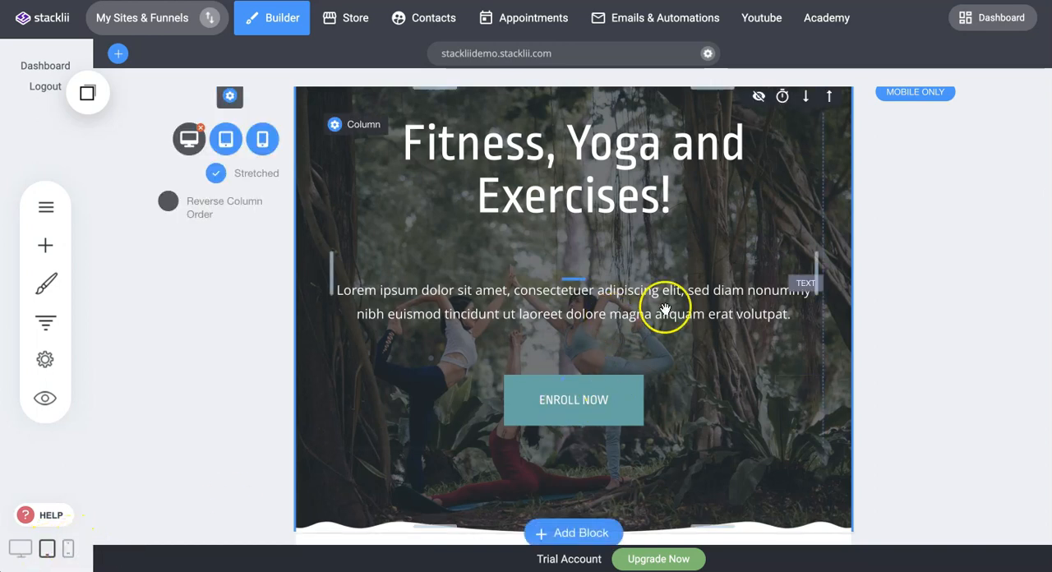
scroll(925, 238, down, 3)
scroll(929, 229, up, 3)
scroll(930, 231, down, 5)
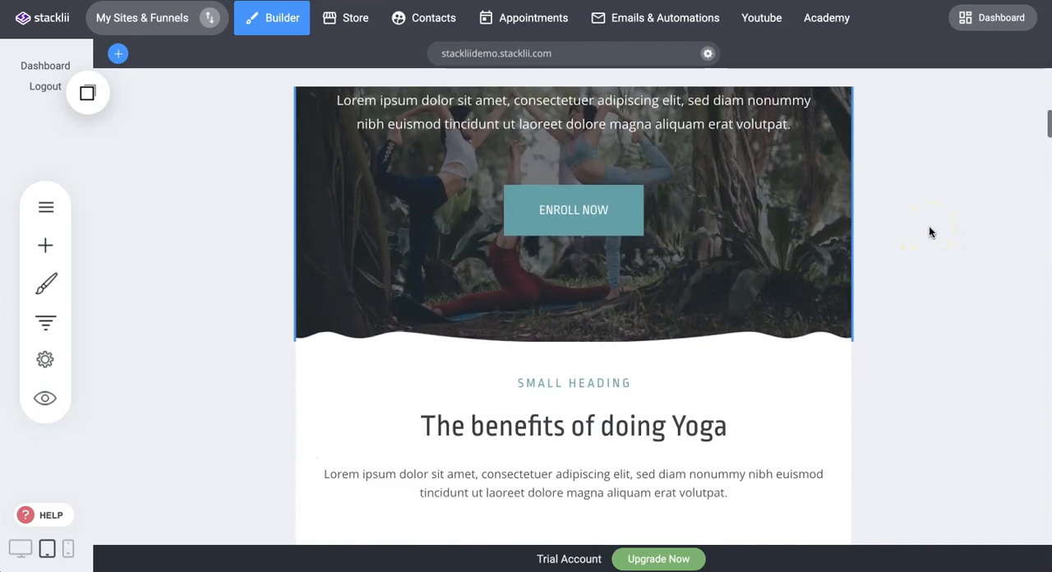
Turn off the Stretched option for the four-benefit row in tablet view, and turn it back on.
scroll(929, 232, down, 1)
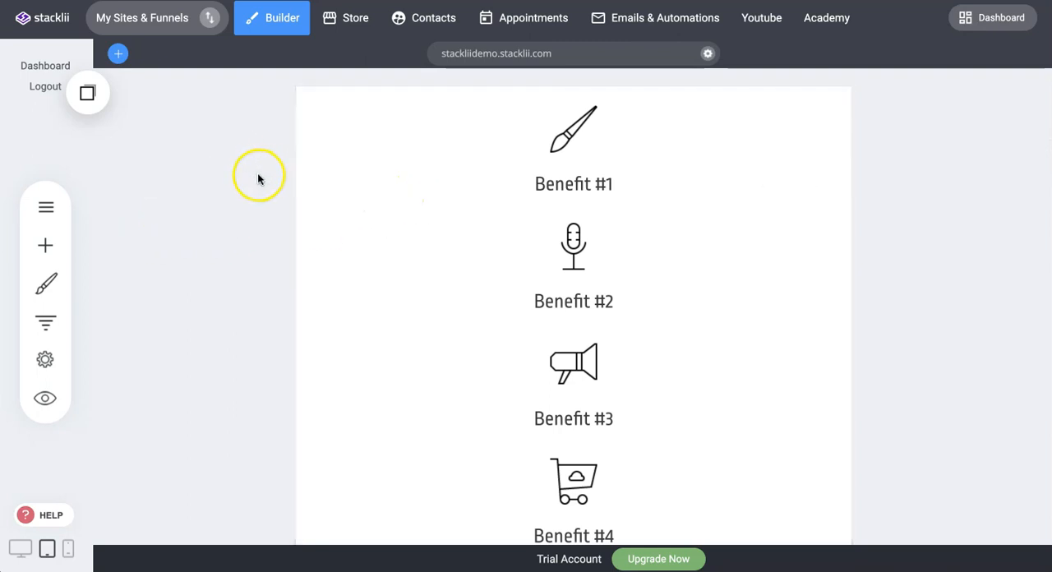
click(234, 192)
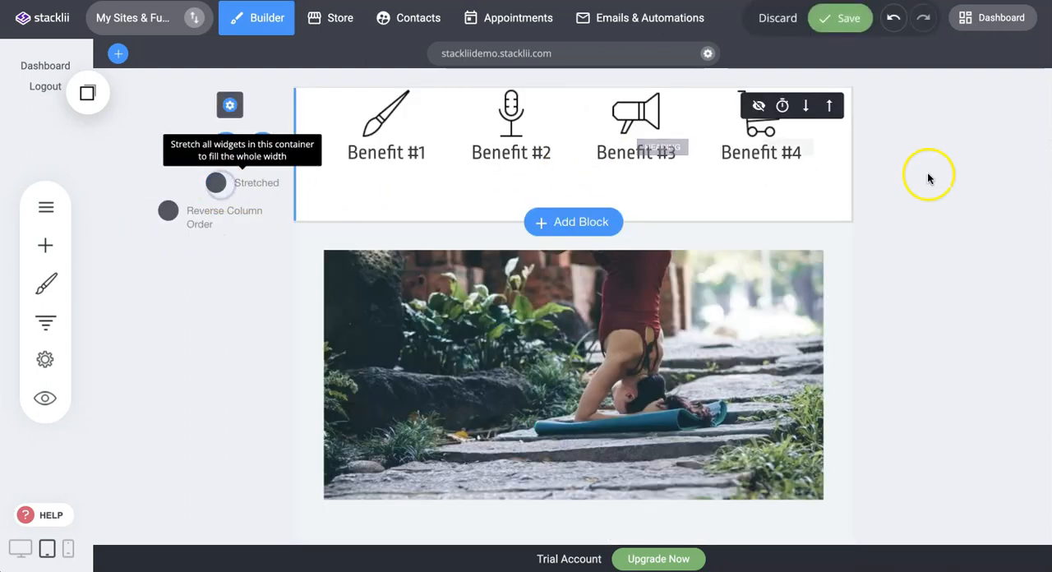
scroll(943, 180, up, 2)
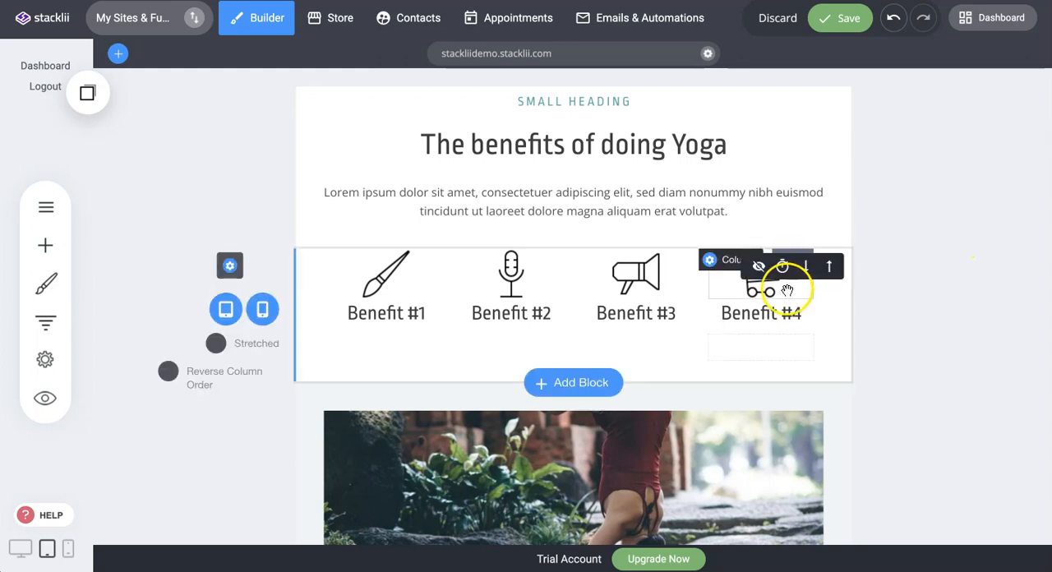
click(217, 348)
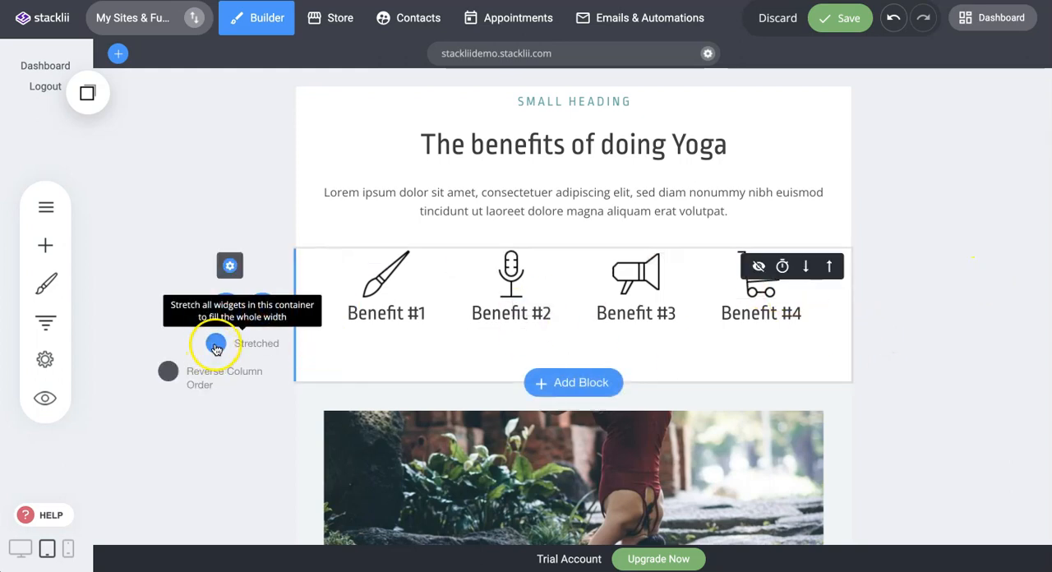
click(955, 203)
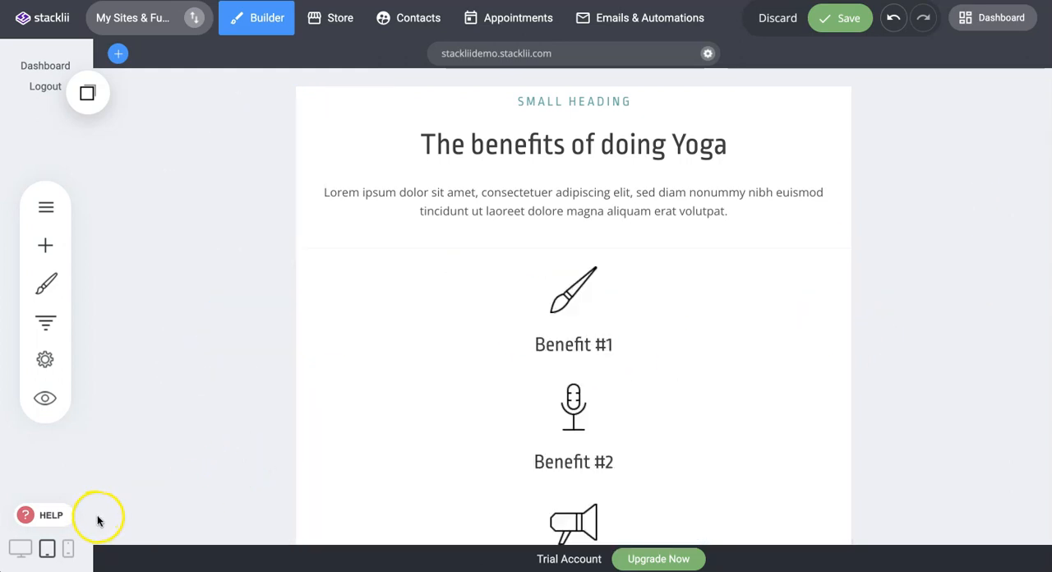
Return to desktop view and discard the unsaved changes made in tablet view.
click(21, 549)
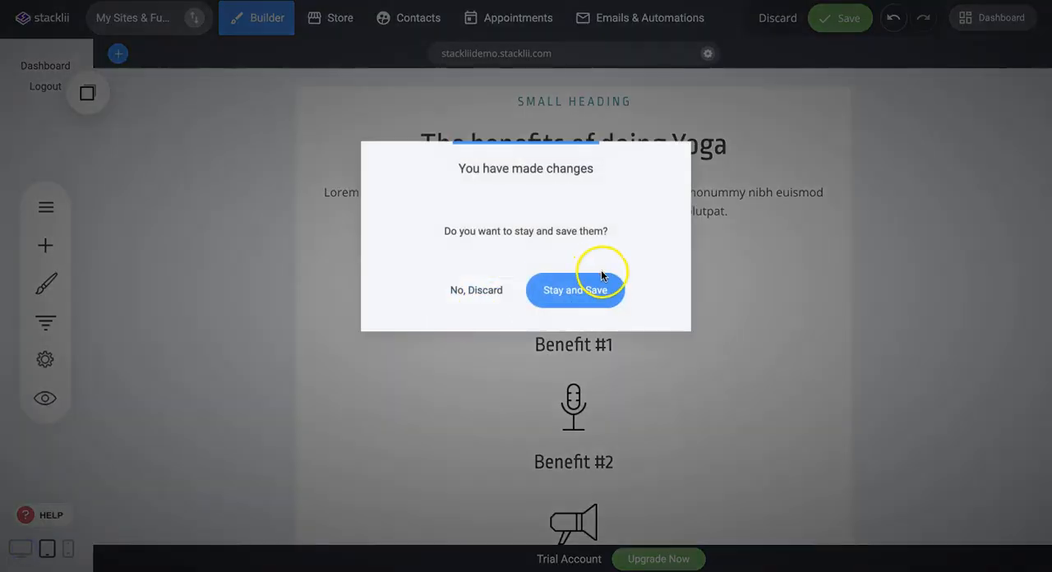
click(488, 291)
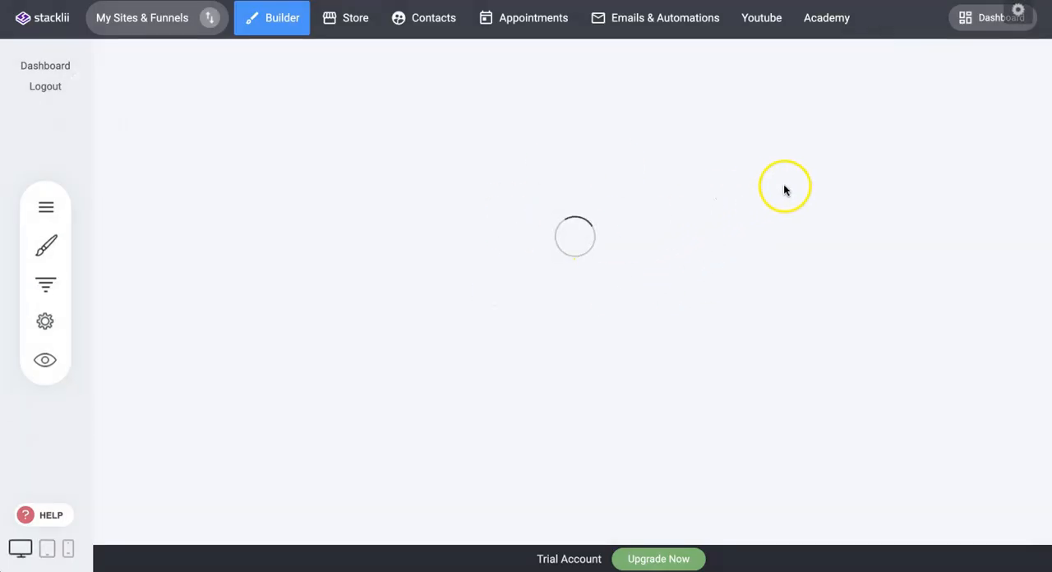